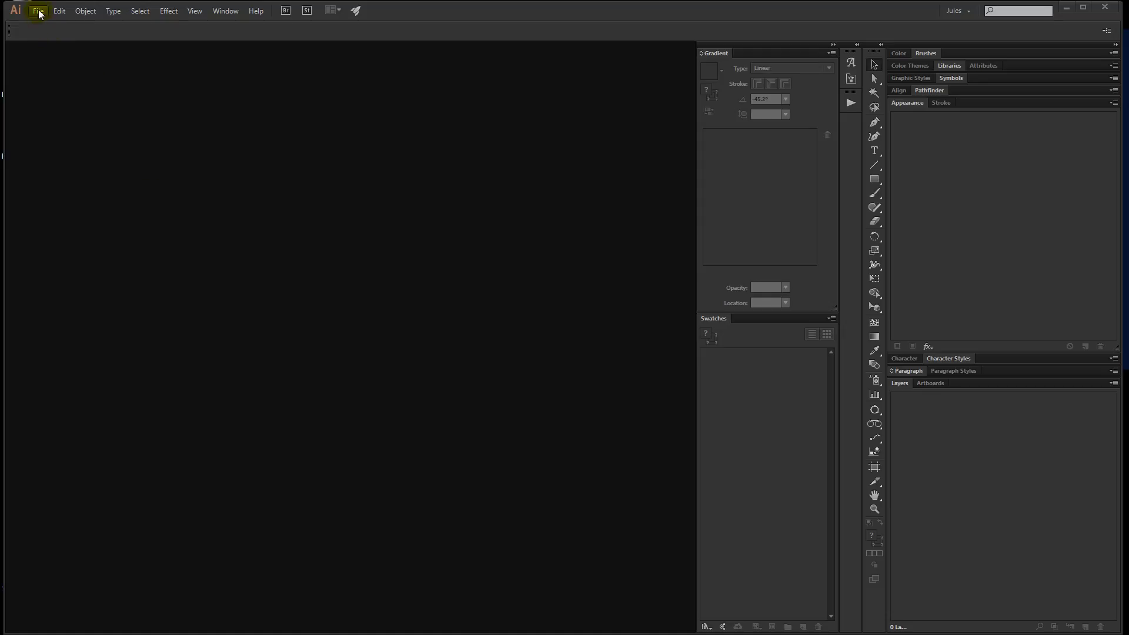
- Create a new 1000 × 1000 px RGB document with a square artboard
left_click(38, 11)
left_click(53, 22)
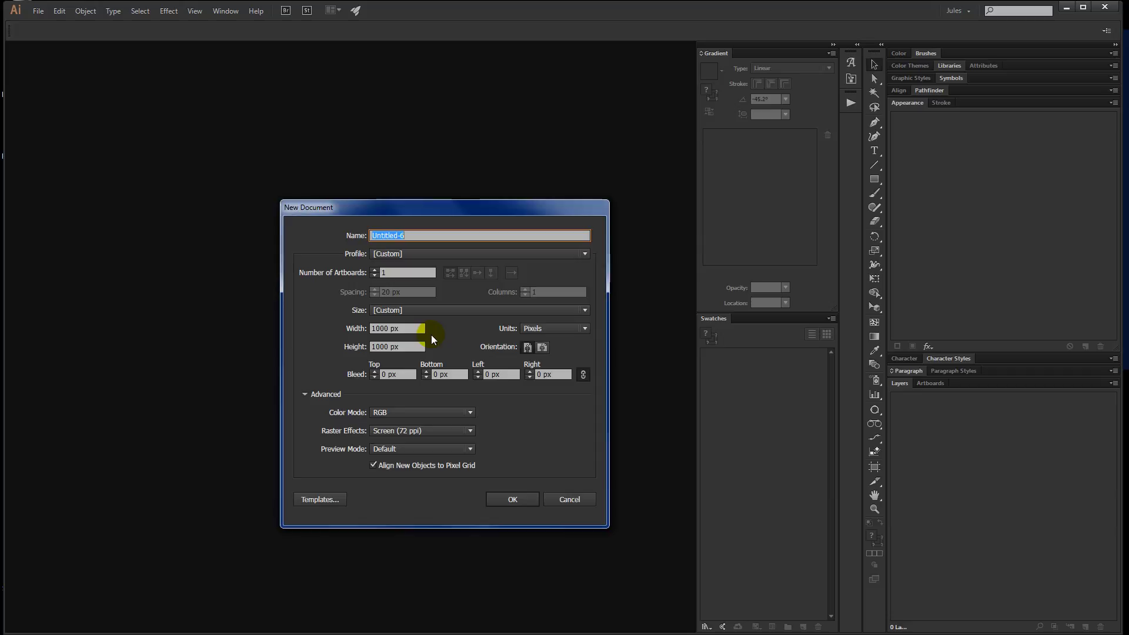
left_click(507, 498)
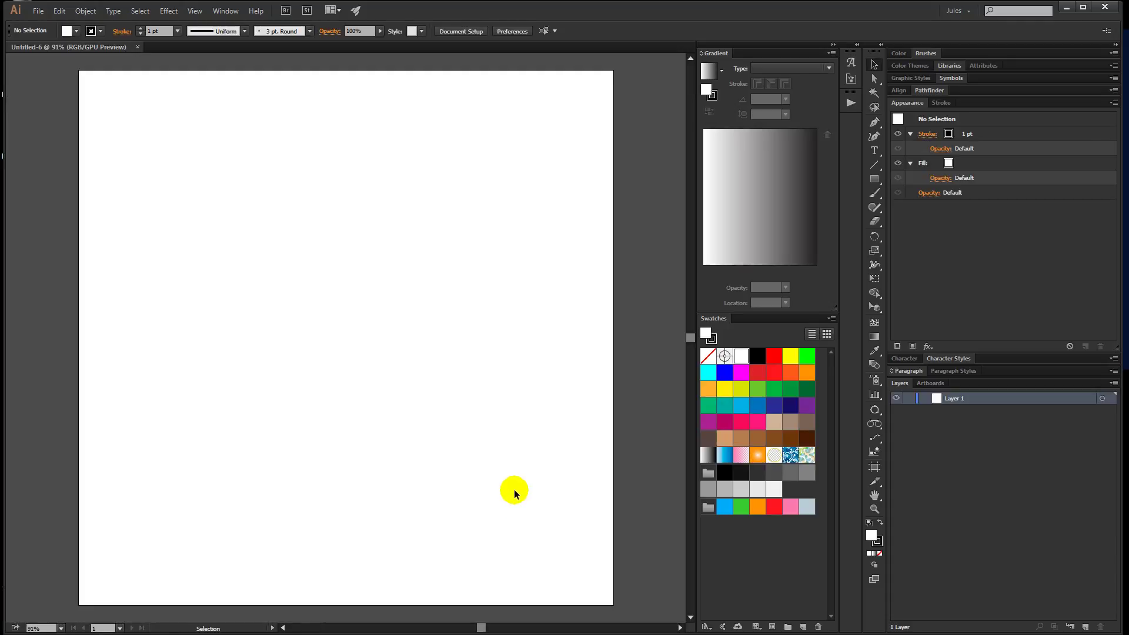
- Switch to the Ellipse Tool and set the fill to None
left_click(875, 180)
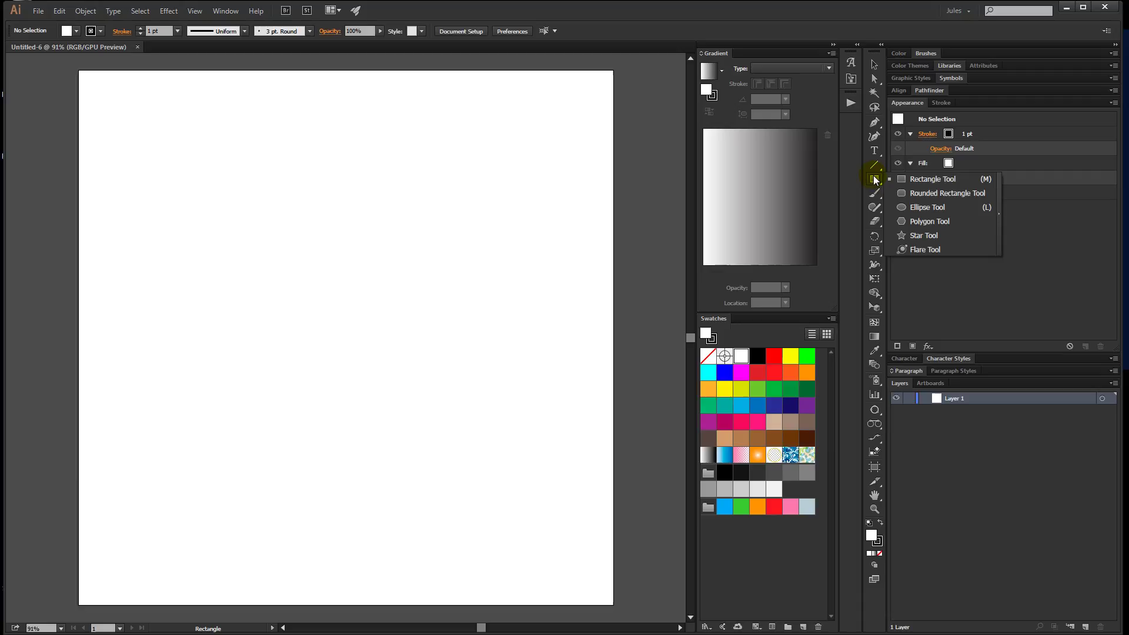
left_click(917, 207)
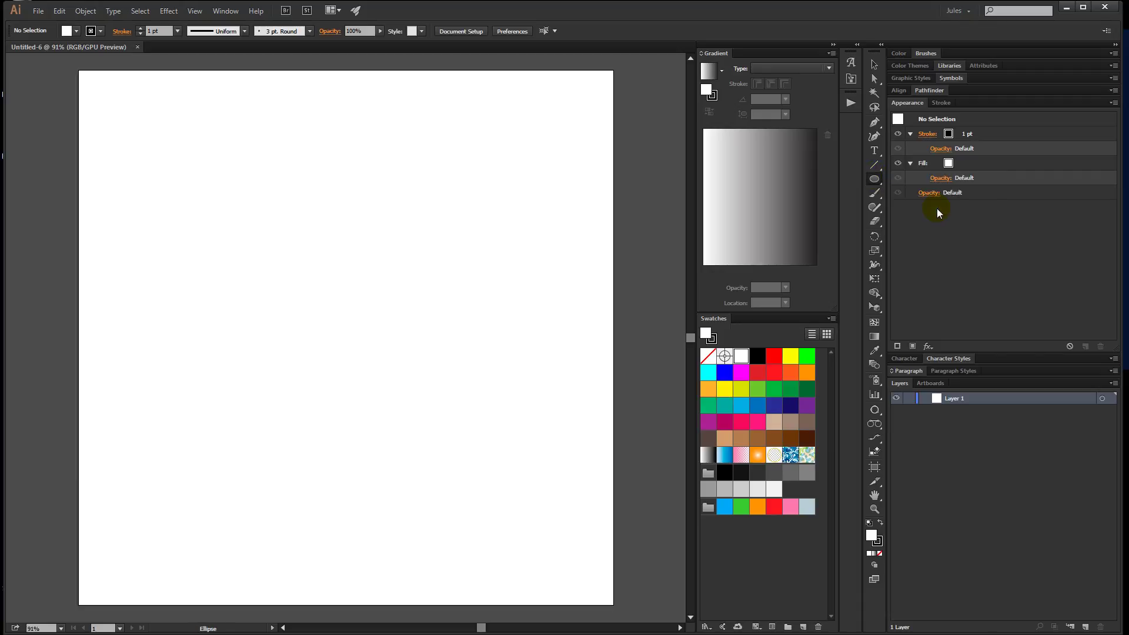
left_click(76, 33)
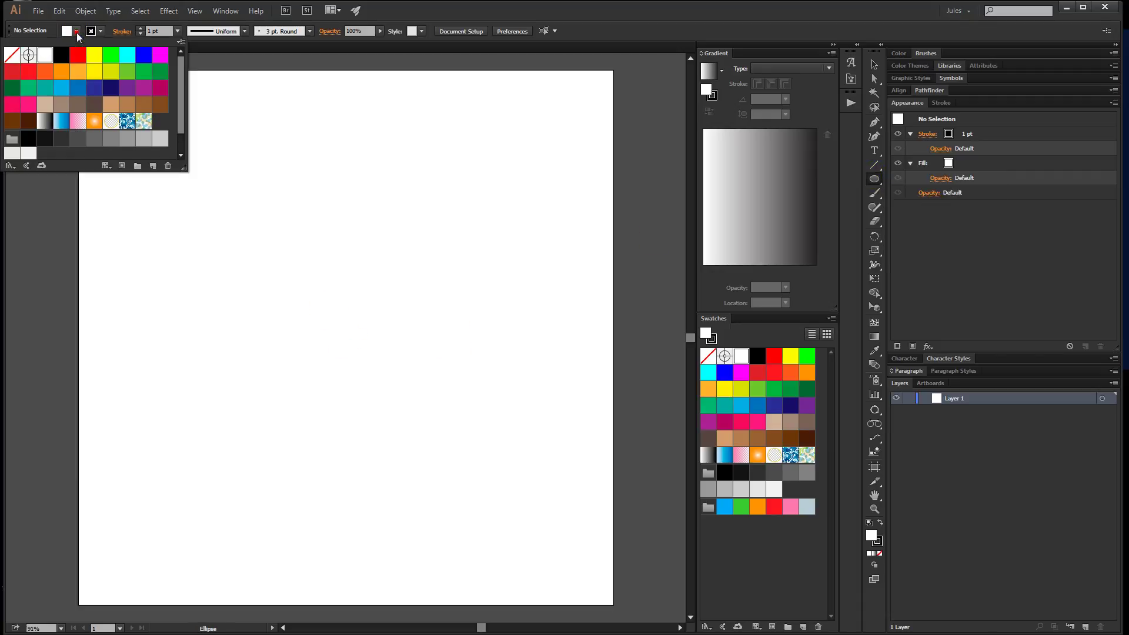
left_click(13, 57)
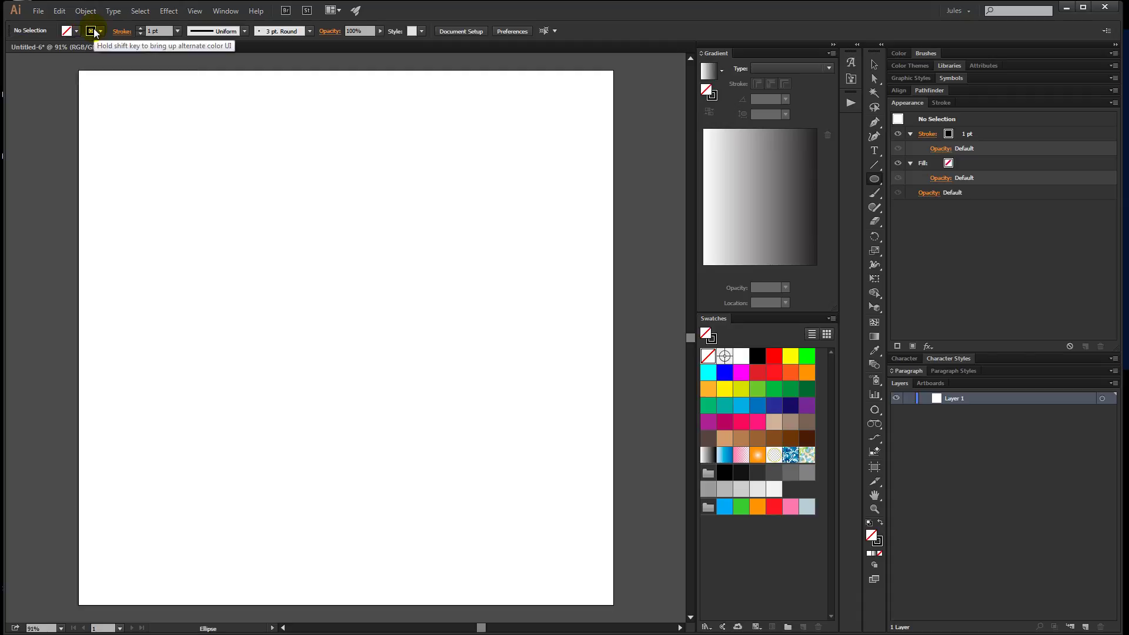
- Set the stroke weight to 200 pt
left_click(154, 32)
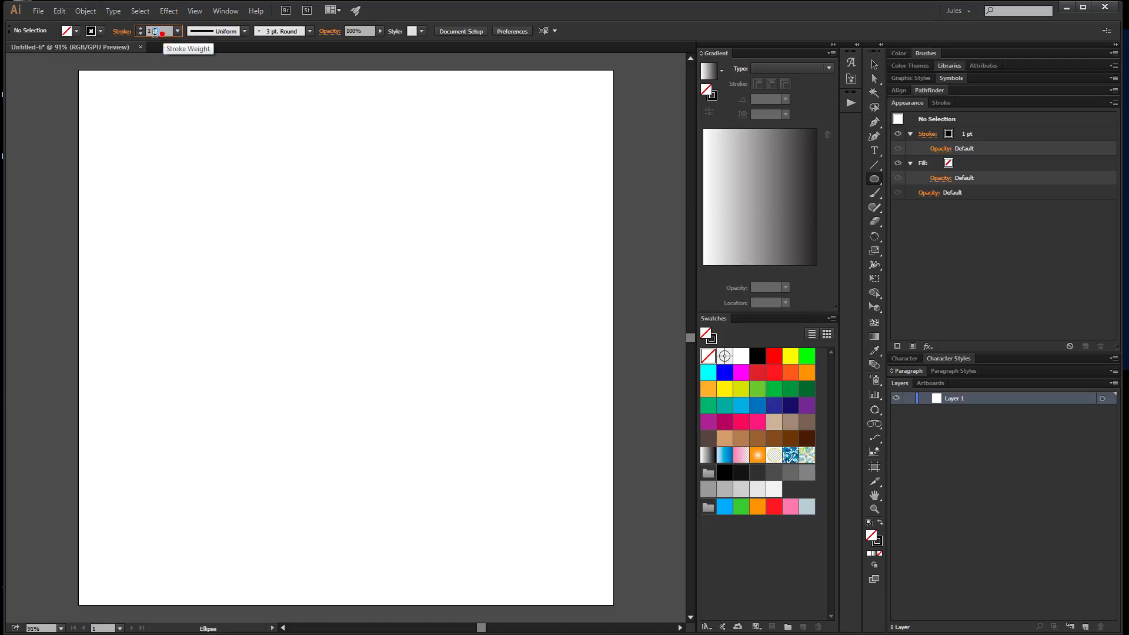
double_click(153, 30)
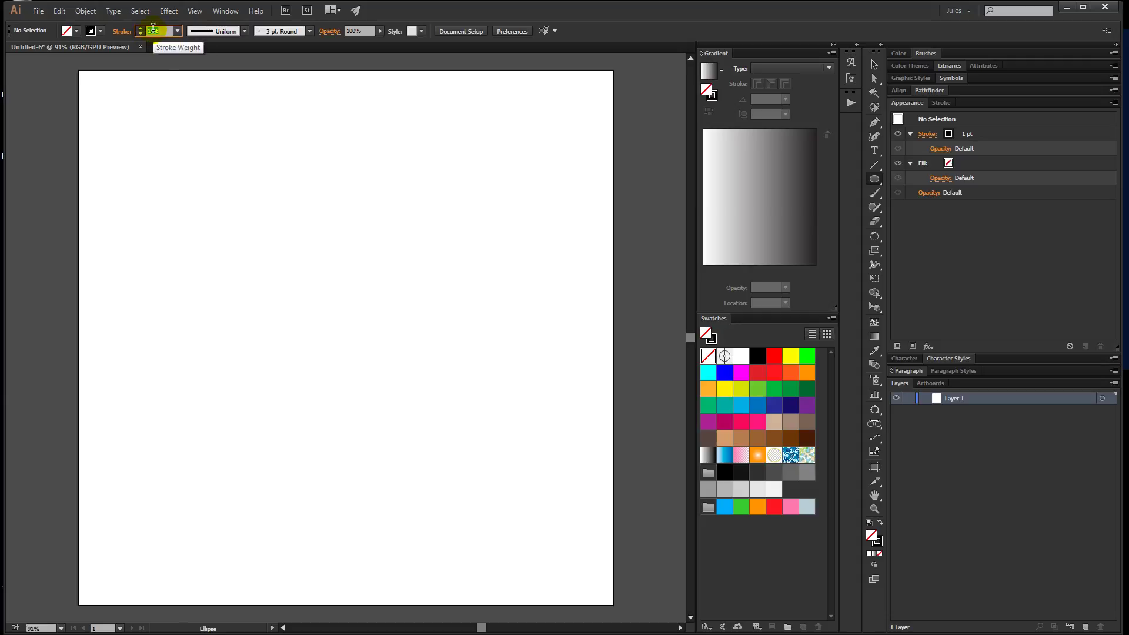
type("200")
key("Return")
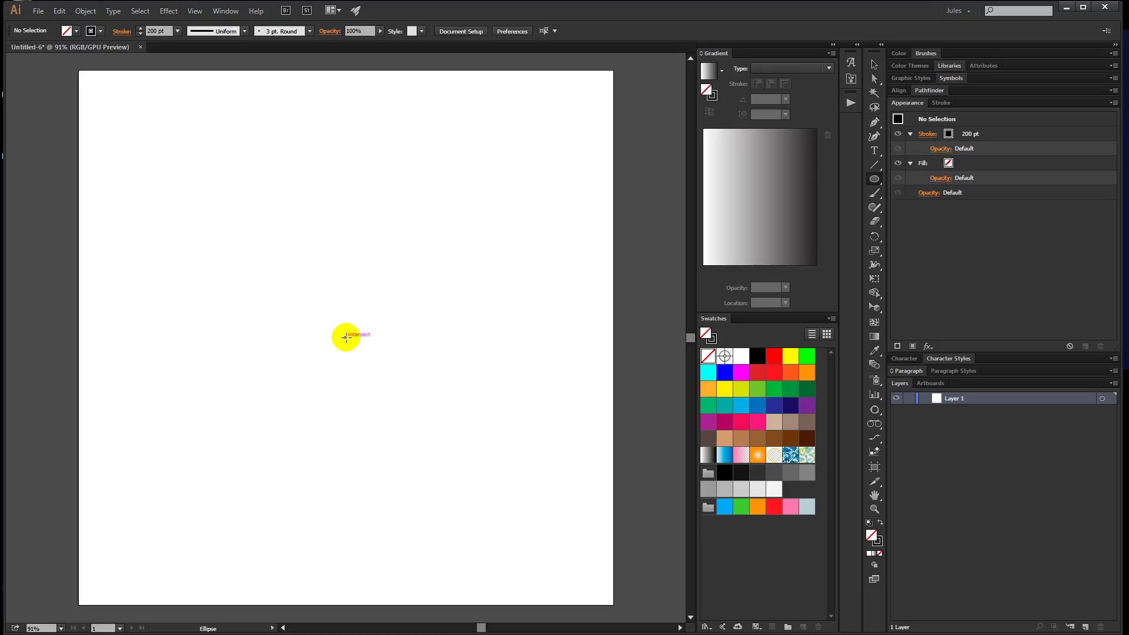
- Draw a large circle centred on the artboard, forming a thick 200 pt black ring
left_click_drag(345, 337, 147, 137)
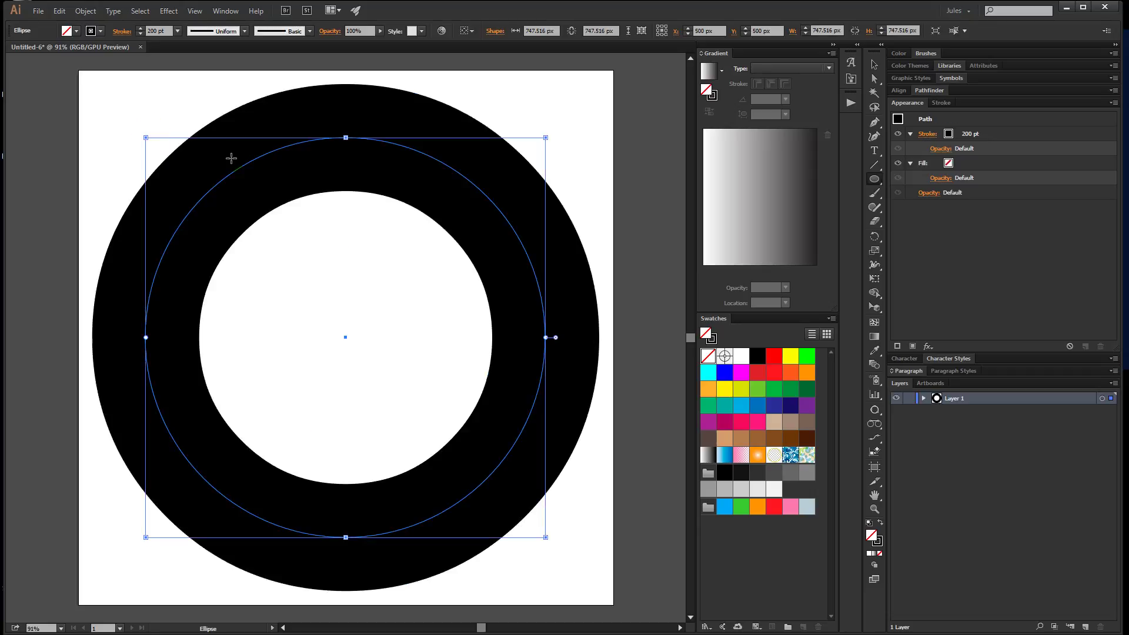
- Dash the ring's stroke with a 25 pt dash and 2 pt gap, aligned to corners and path ends
left_click(739, 233)
left_click(770, 236)
left_click(931, 137)
left_click(929, 135)
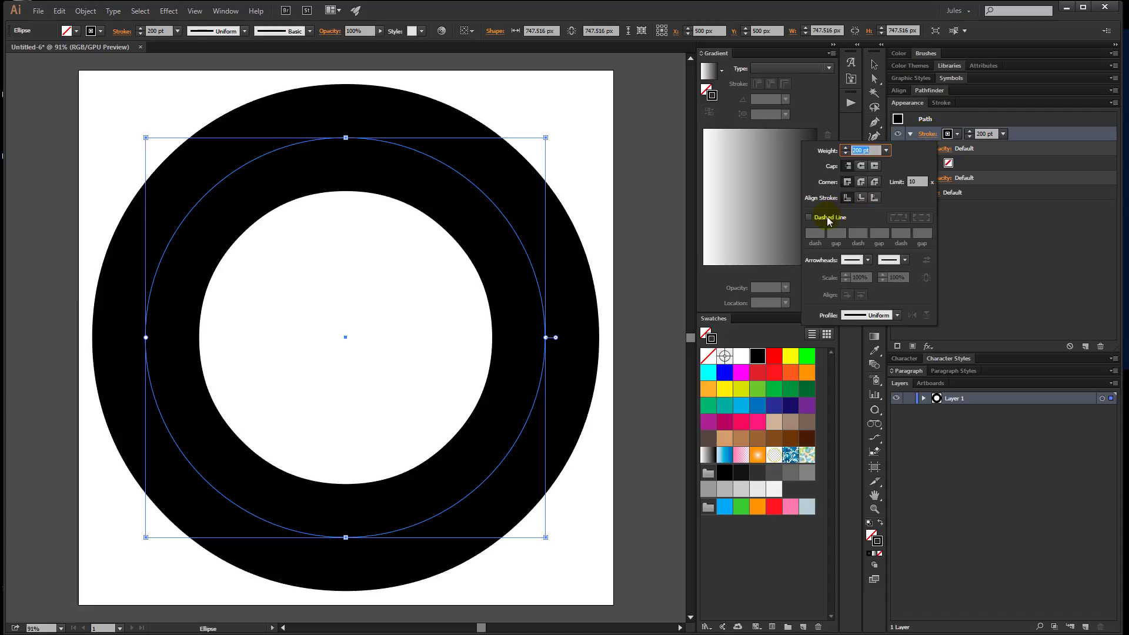
left_click(810, 217)
left_click(815, 233)
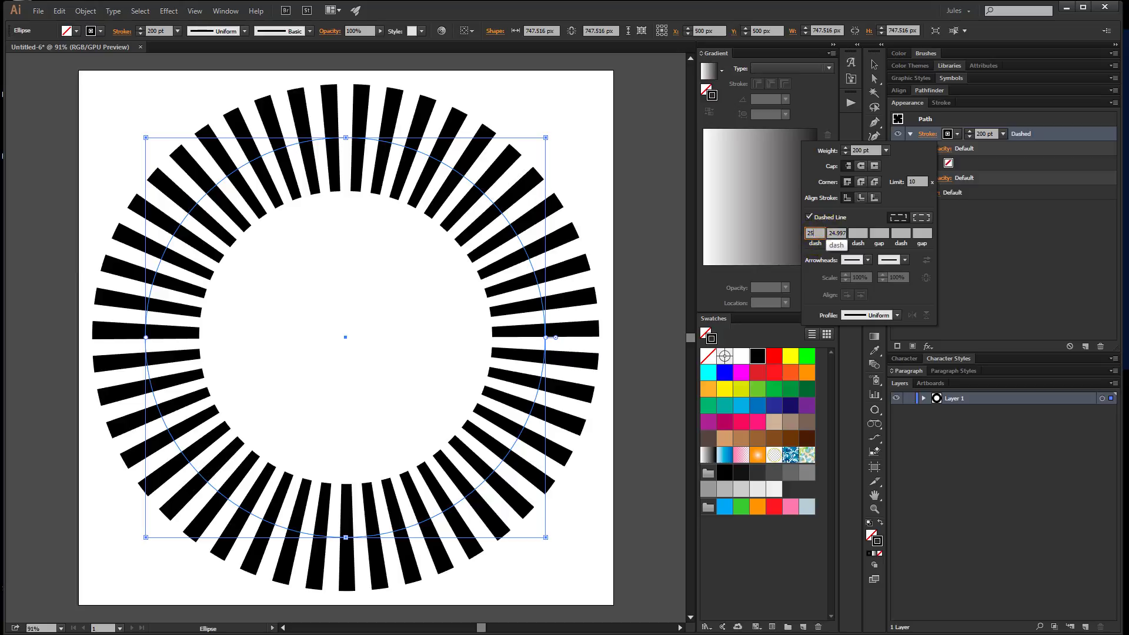
type("25")
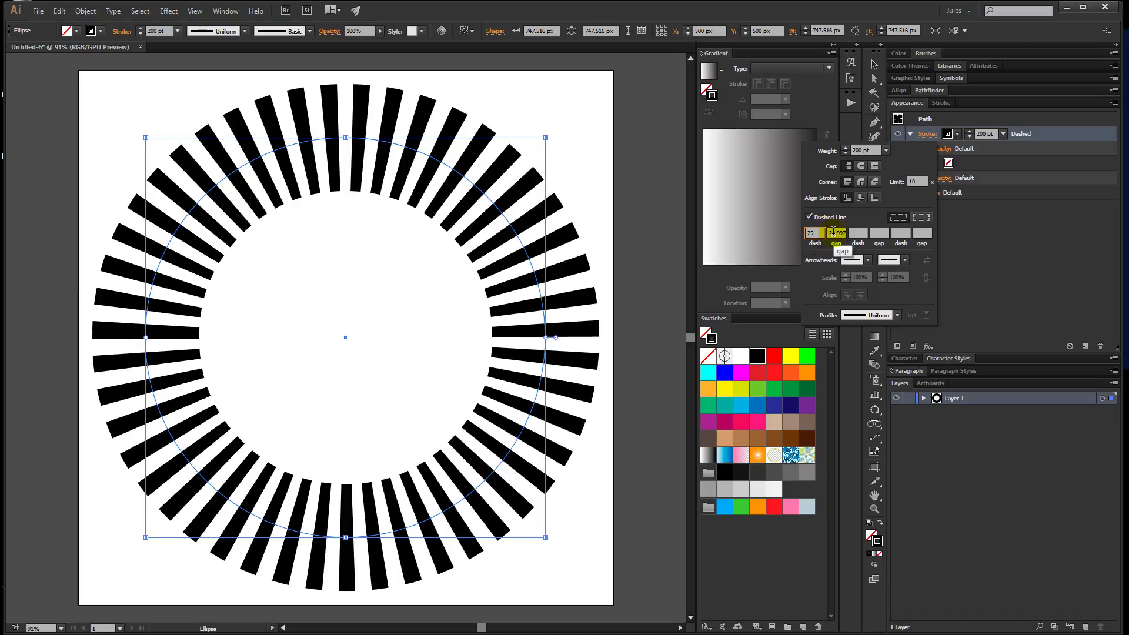
key("Tab")
type("2")
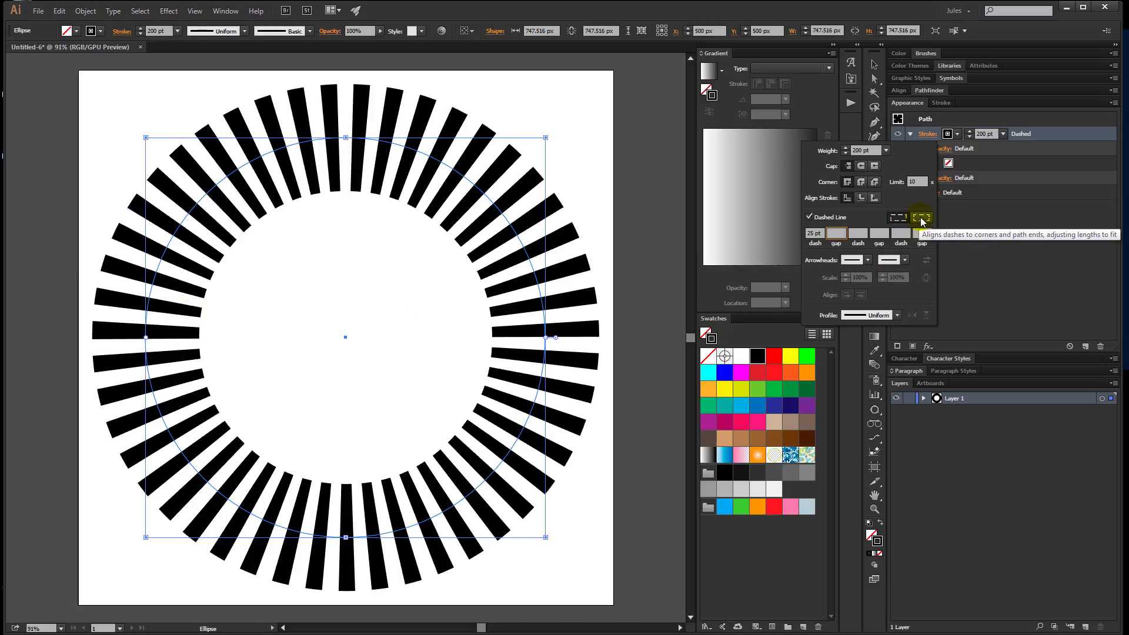
left_click(921, 219)
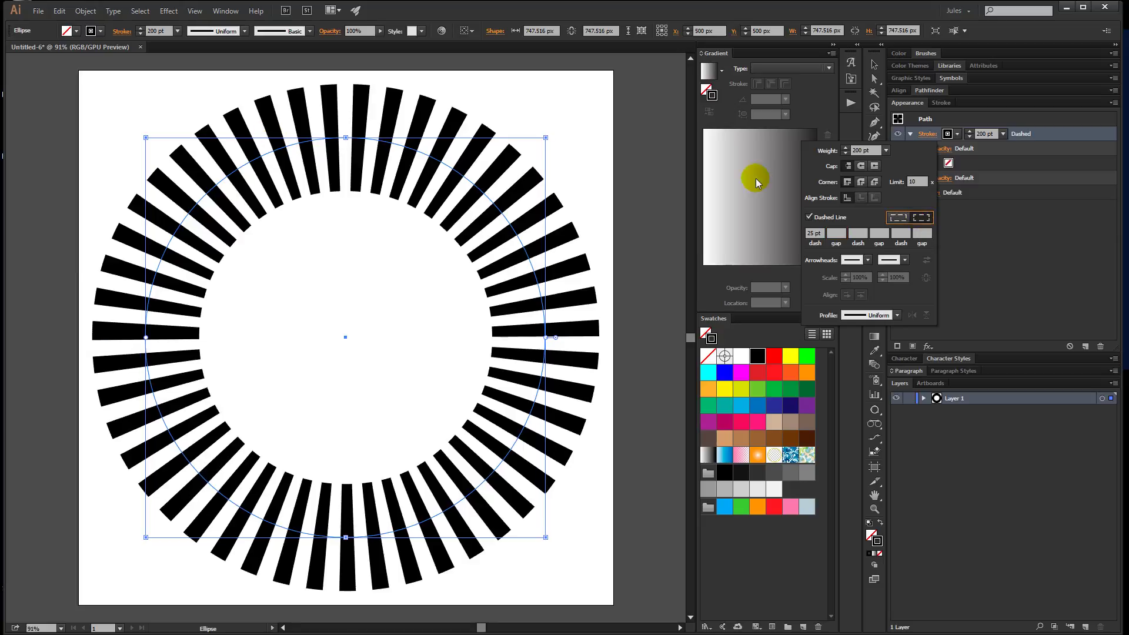
- Expand the ring's appearance, then expand its fill and stroke into separate bar shapes
left_click(85, 11)
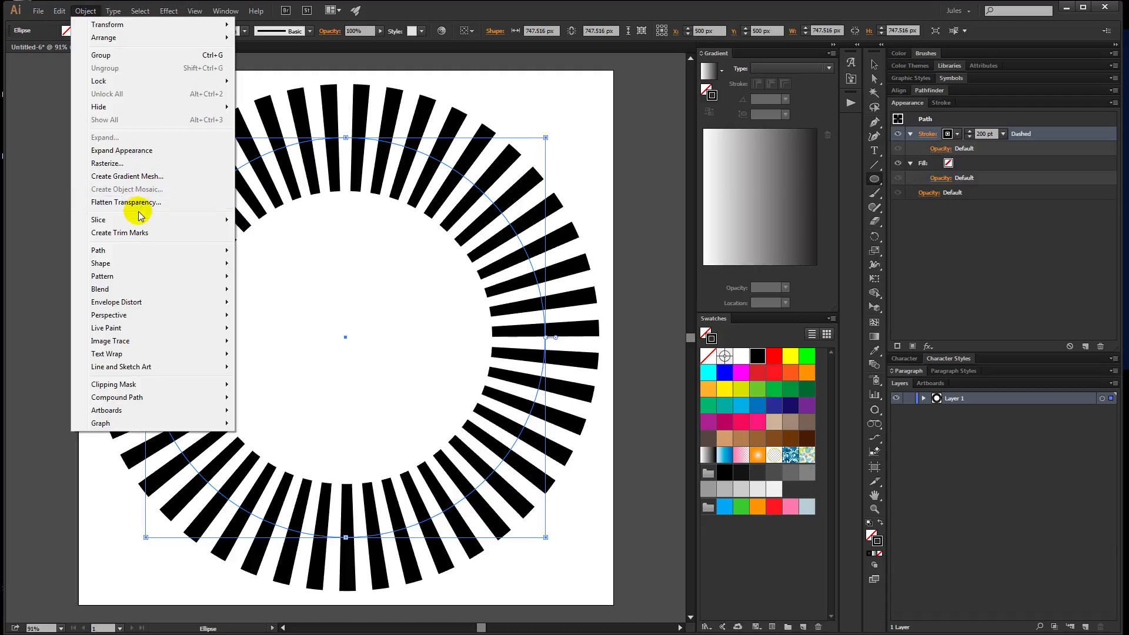
left_click(137, 150)
left_click(86, 10)
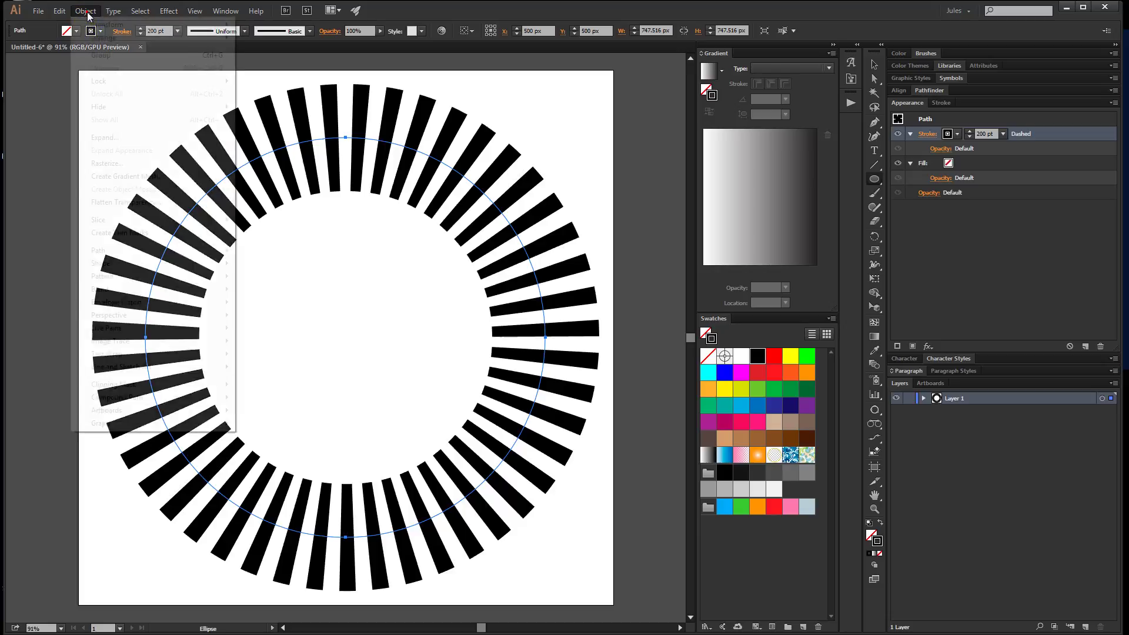
left_click(116, 139)
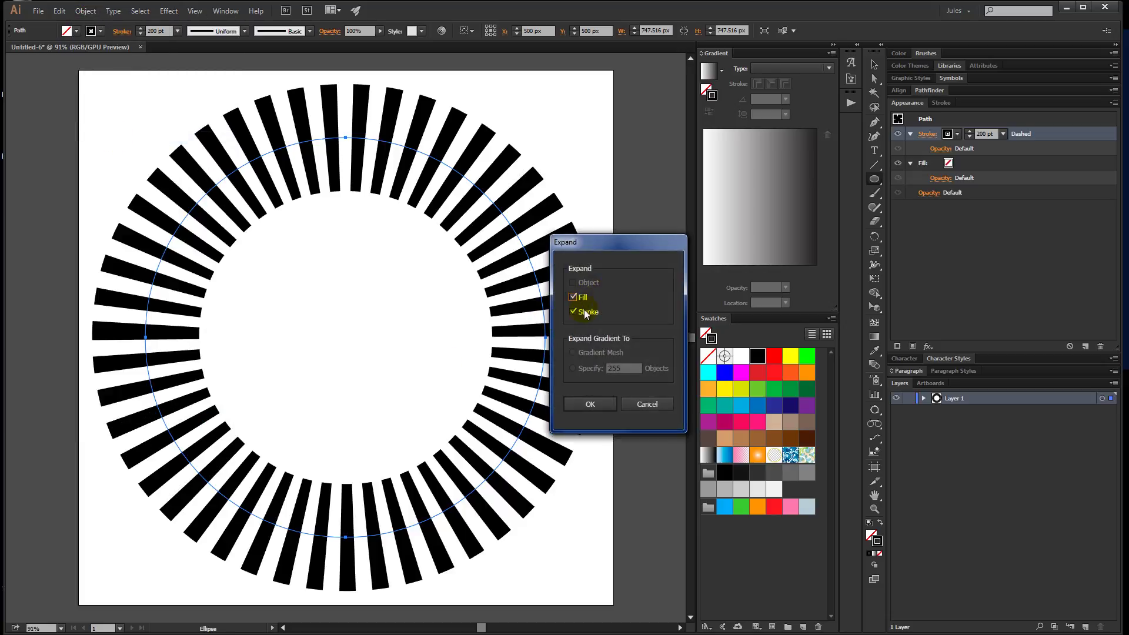
left_click(588, 403)
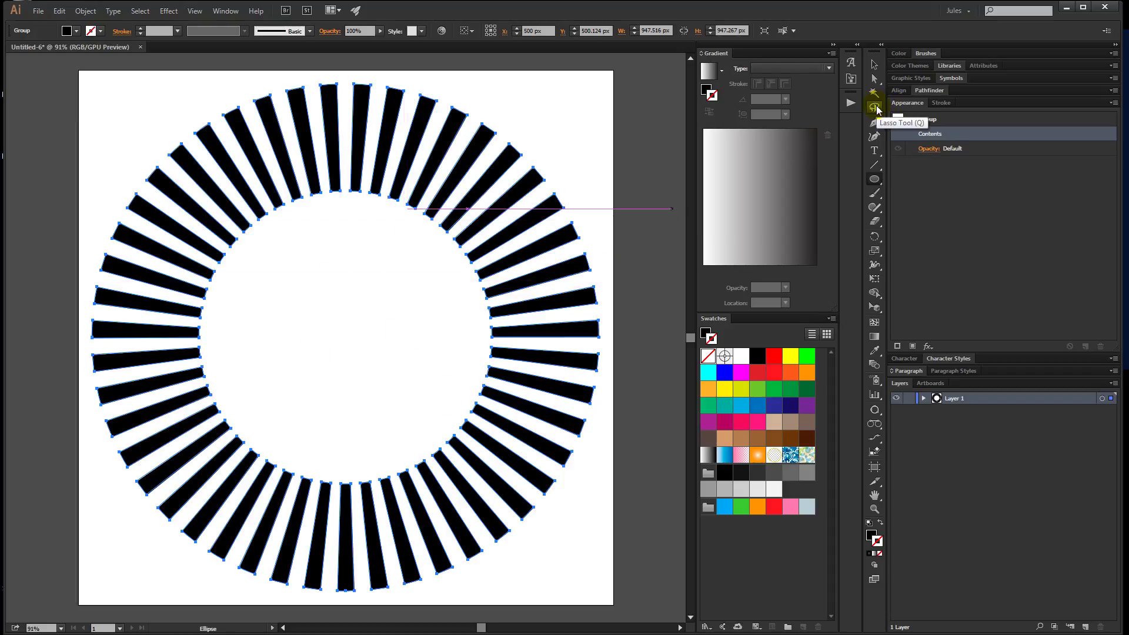
- Lasso-select the anchor points along the ring's inner edge
left_click(874, 107)
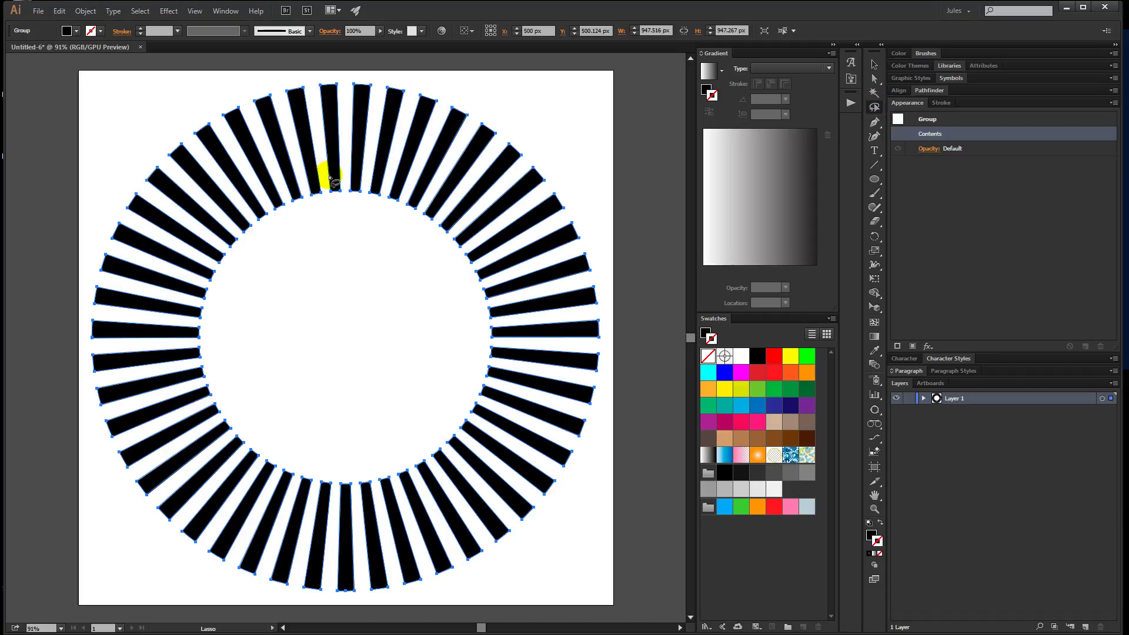
mouse_move(330, 176)
left_mouse_down()
mouse_move(244, 202)
mouse_move(218, 231)
mouse_move(188, 286)
mouse_move(179, 371)
mouse_move(189, 415)
mouse_move(258, 484)
mouse_move(297, 501)
mouse_move(396, 502)
mouse_move(460, 465)
mouse_move(489, 425)
mouse_move(504, 391)
mouse_move(505, 300)
mouse_move(458, 213)
mouse_move(381, 176)
mouse_move(323, 180)
left_mouse_up()
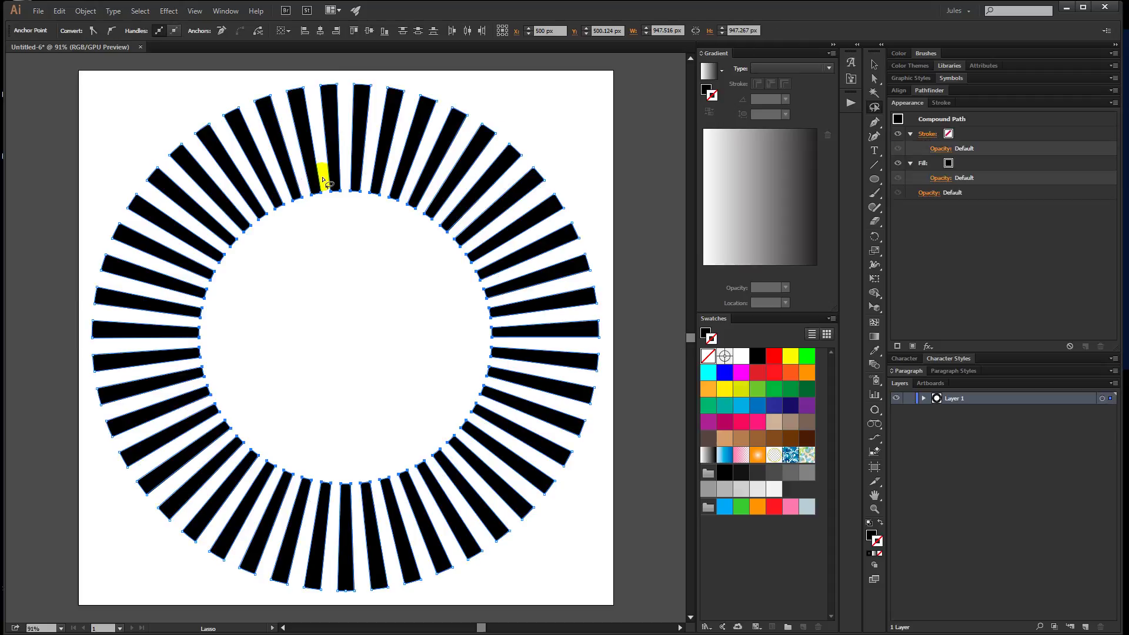
- Average the selected inner anchor points on both axes so they meet at the centre
left_click(86, 11)
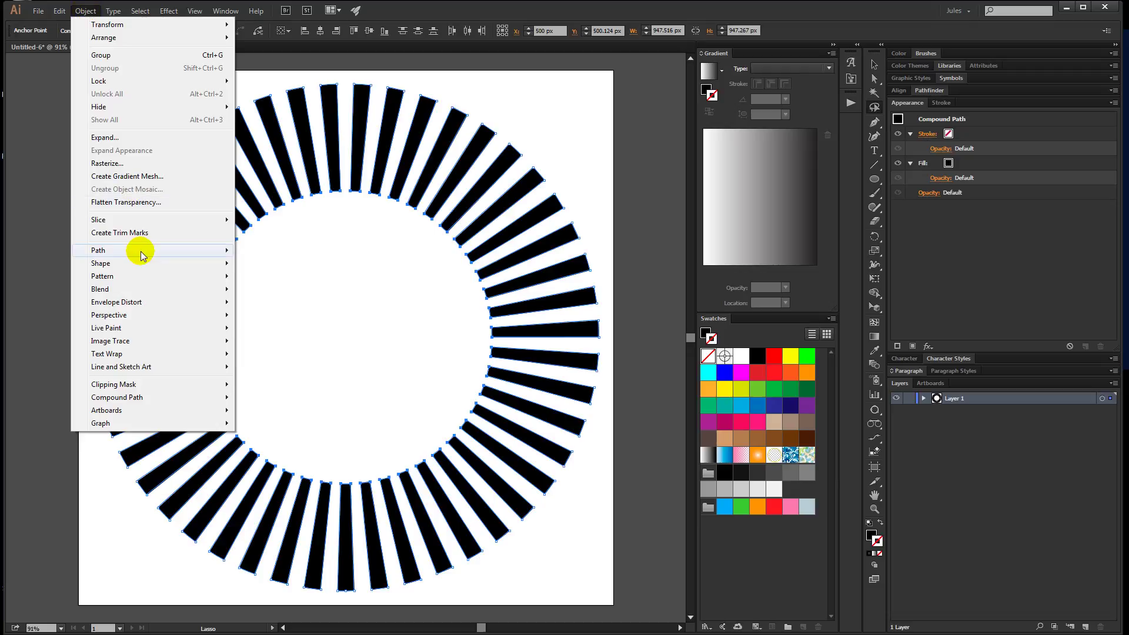
mouse_move(144, 253)
left_click(263, 268)
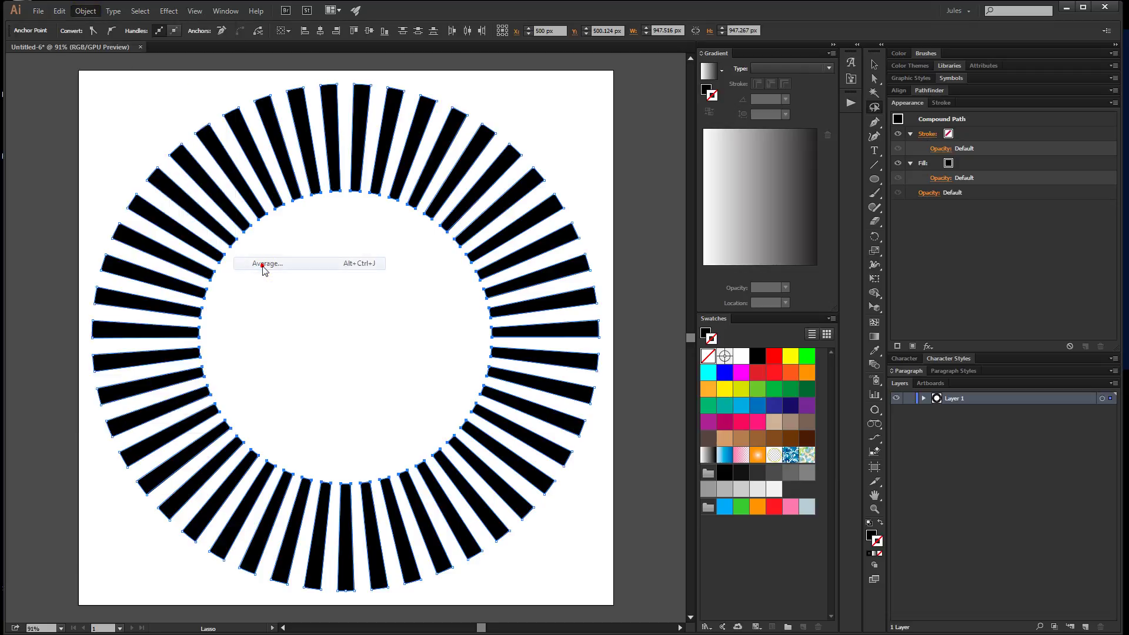
left_click(588, 342)
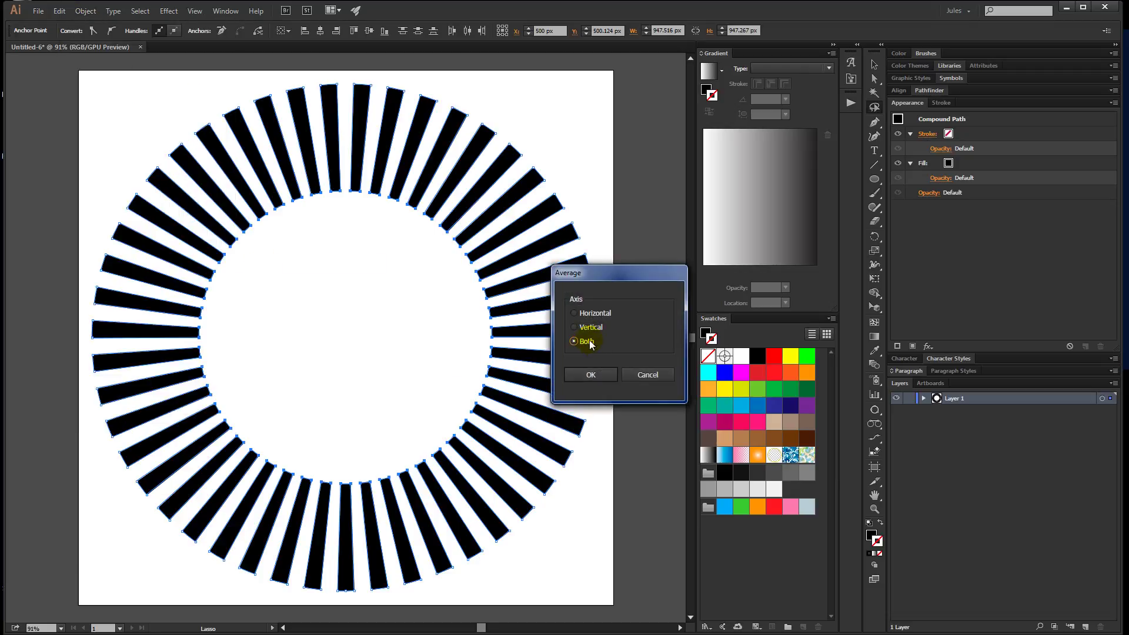
left_click(590, 375)
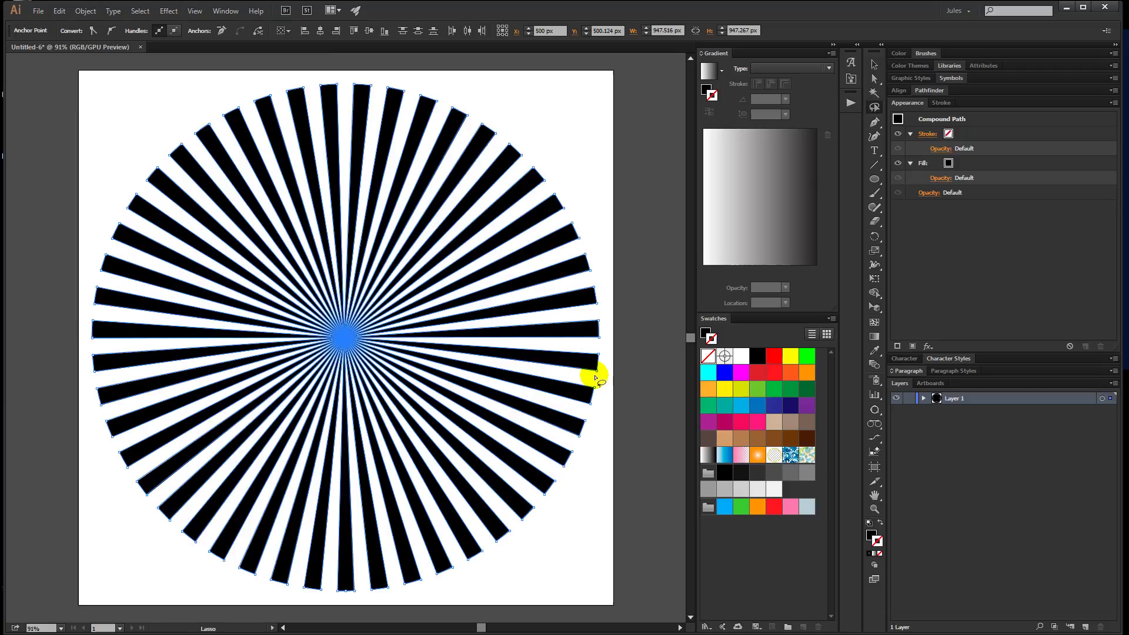
- Move the starburst so its centre sits on the artboard's top-left corner
key("v")
left_click_drag(345, 338, 346, 341)
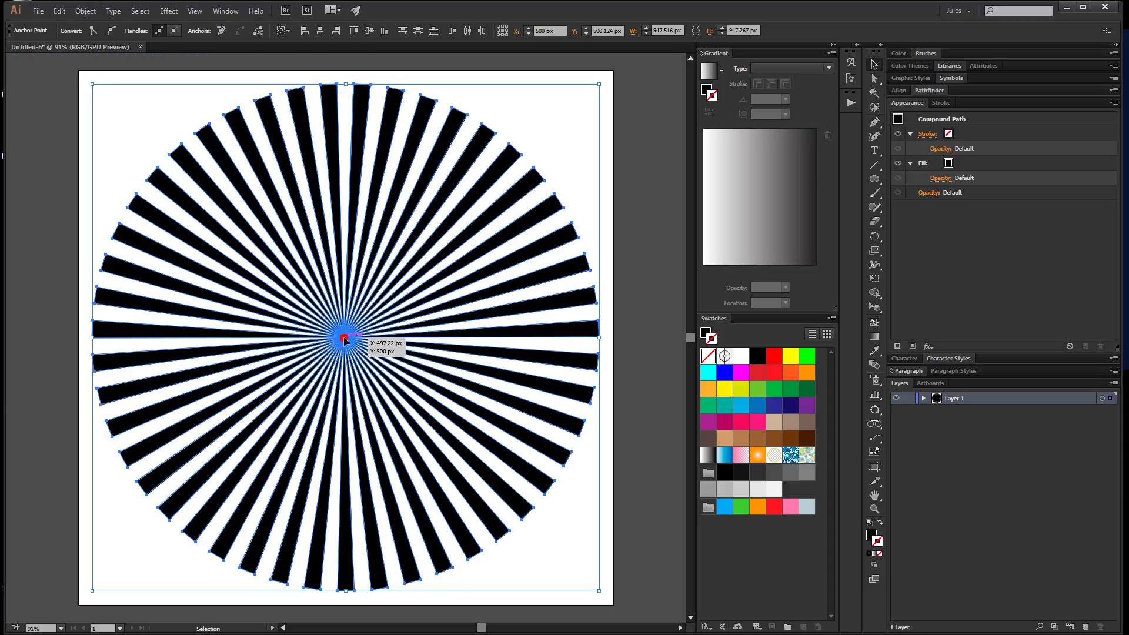
left_click_drag(344, 340, 79, 74)
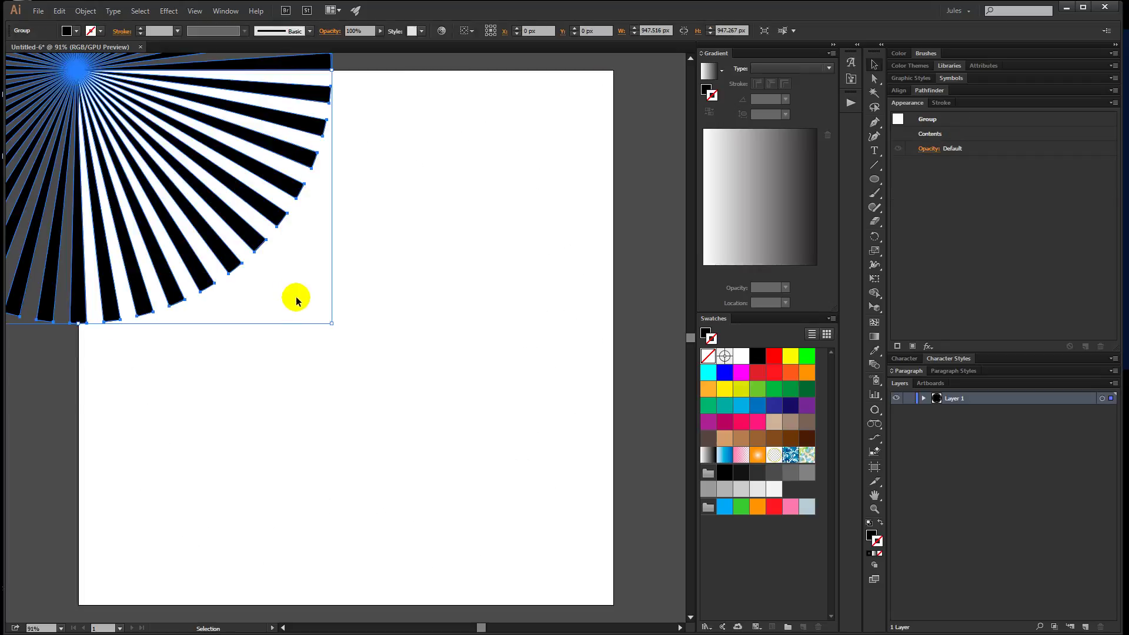
- Scale the starburst proportionally about threefold from its centre, to roughly 2862 px wide
scroll(296, 301, "down", 4)
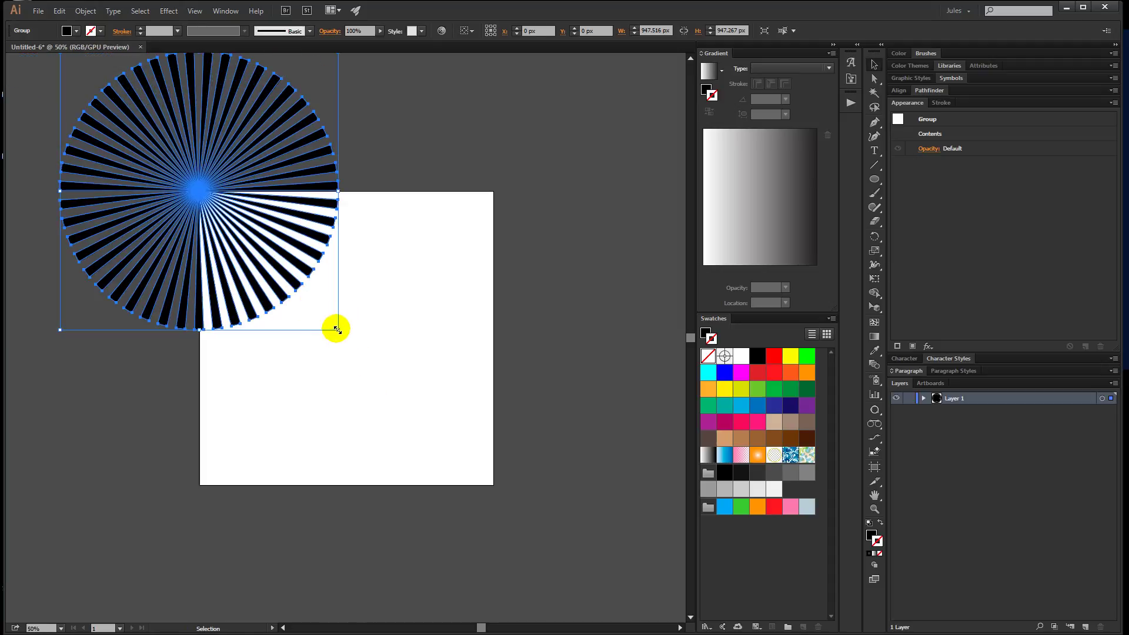
key("shift")
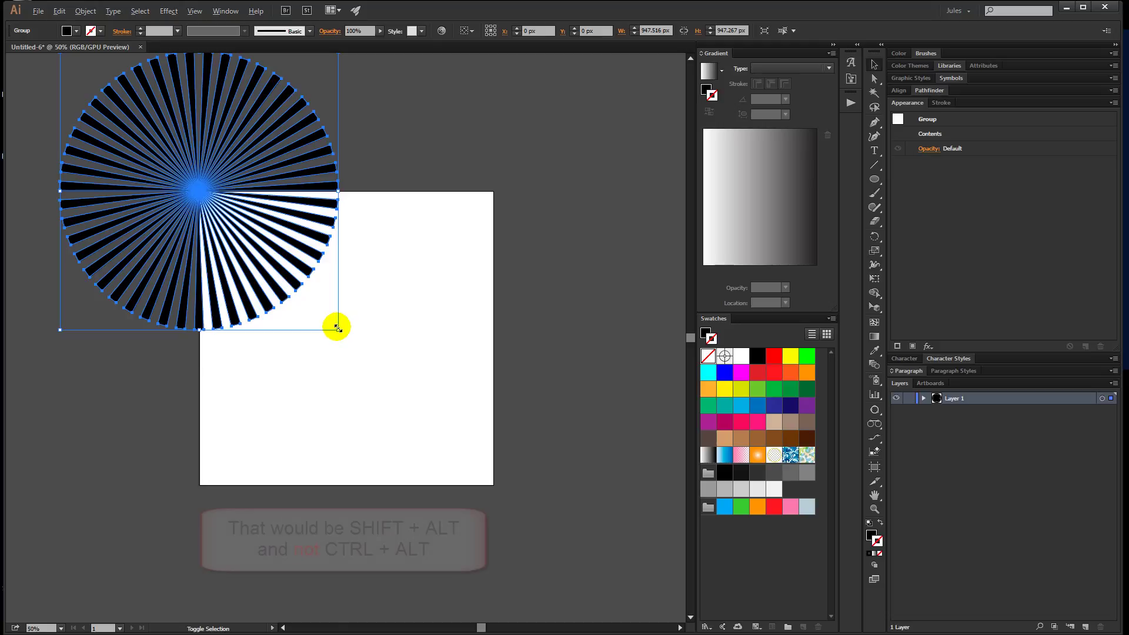
left_click_drag(337, 330, 618, 611)
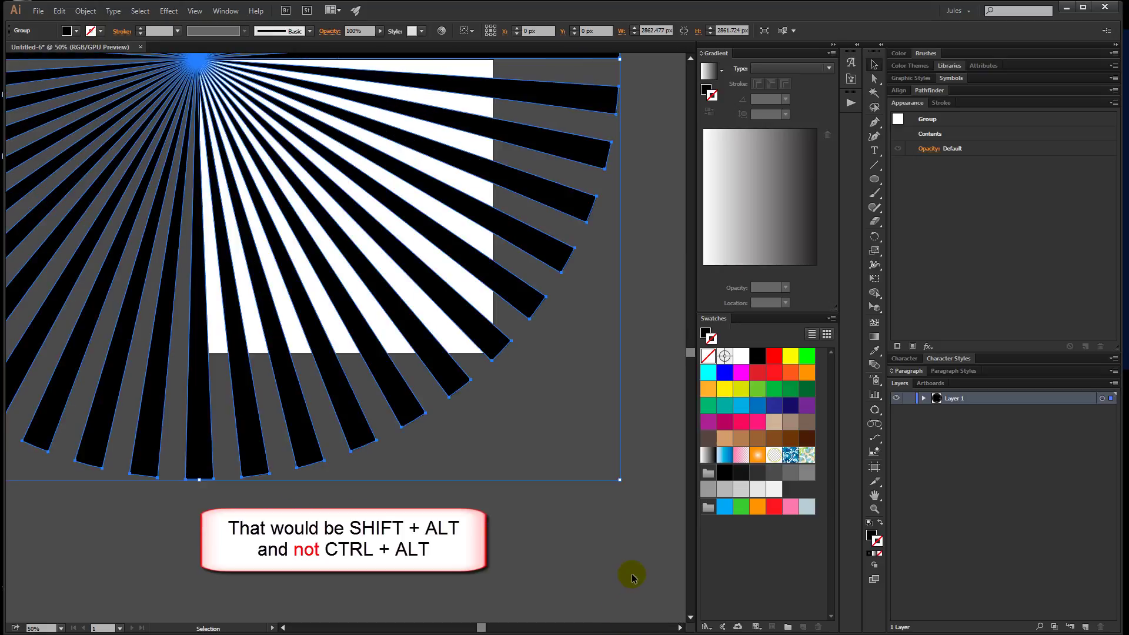
left_click(620, 546)
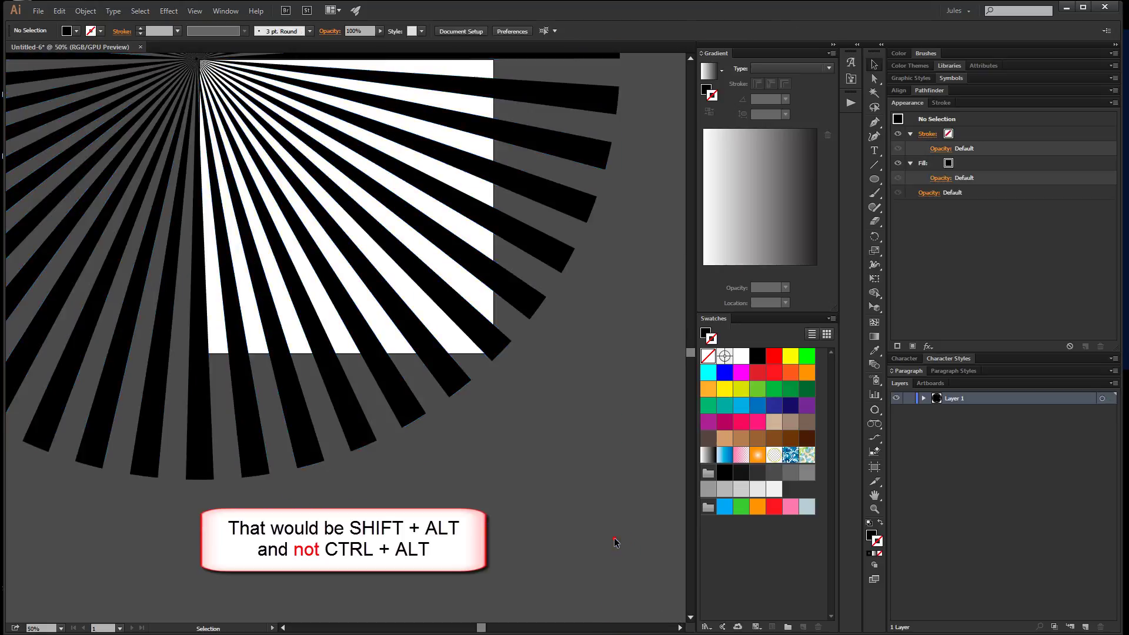
left_click_drag(570, 391, 591, 531)
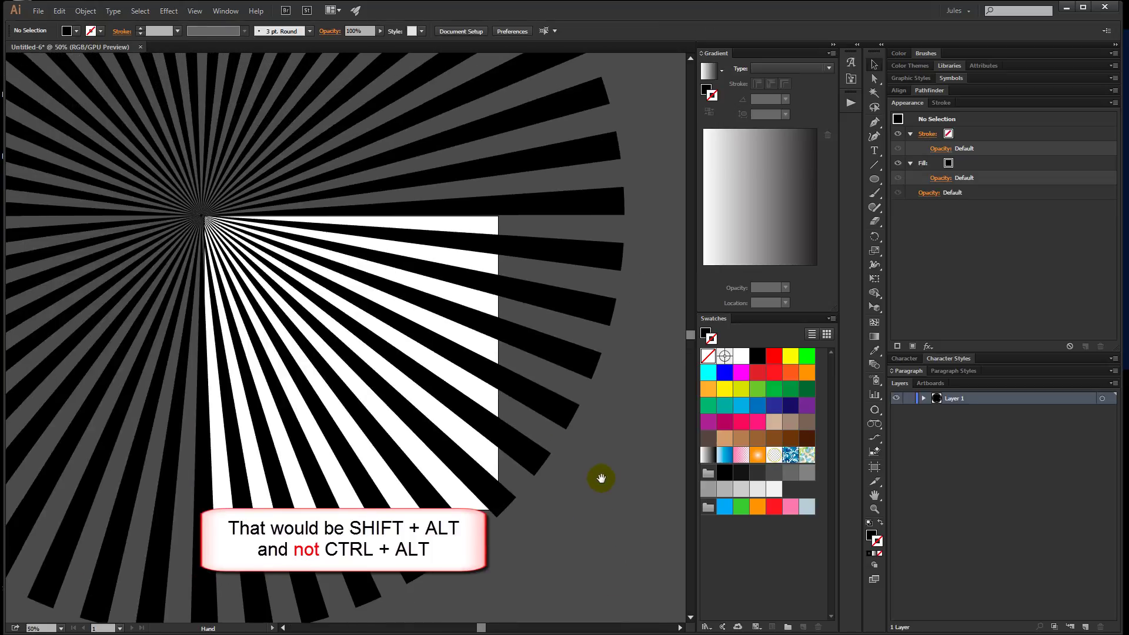
left_click_drag(594, 452, 618, 424)
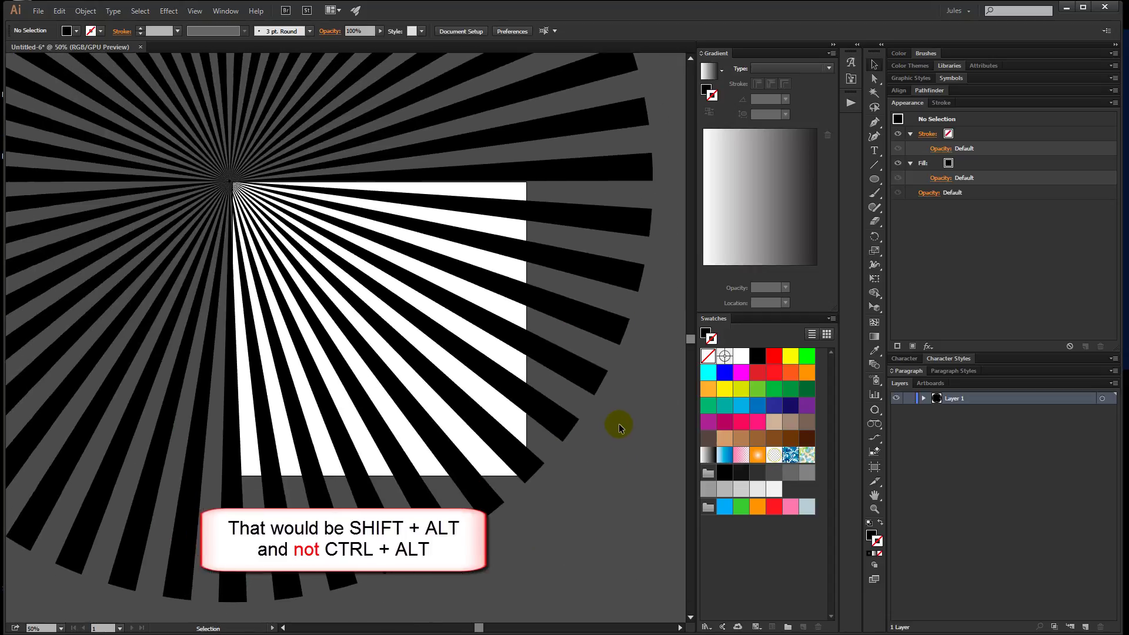
- Select the starburst group and fill its rays pink, after trying red and blue swatches
left_click(606, 331)
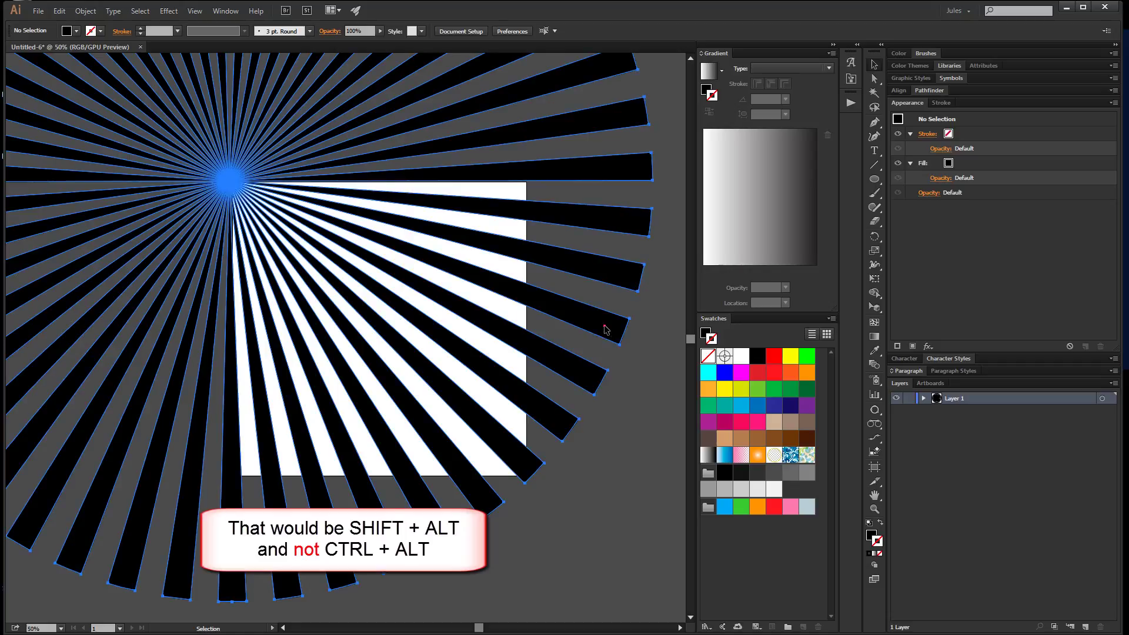
left_click(605, 331)
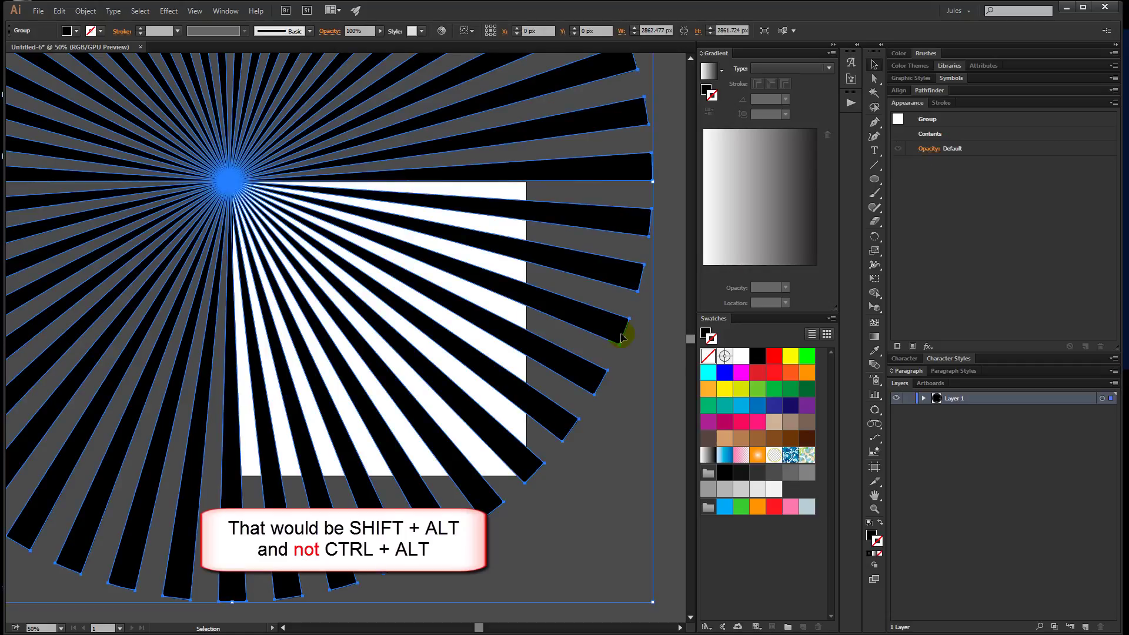
left_click(731, 334)
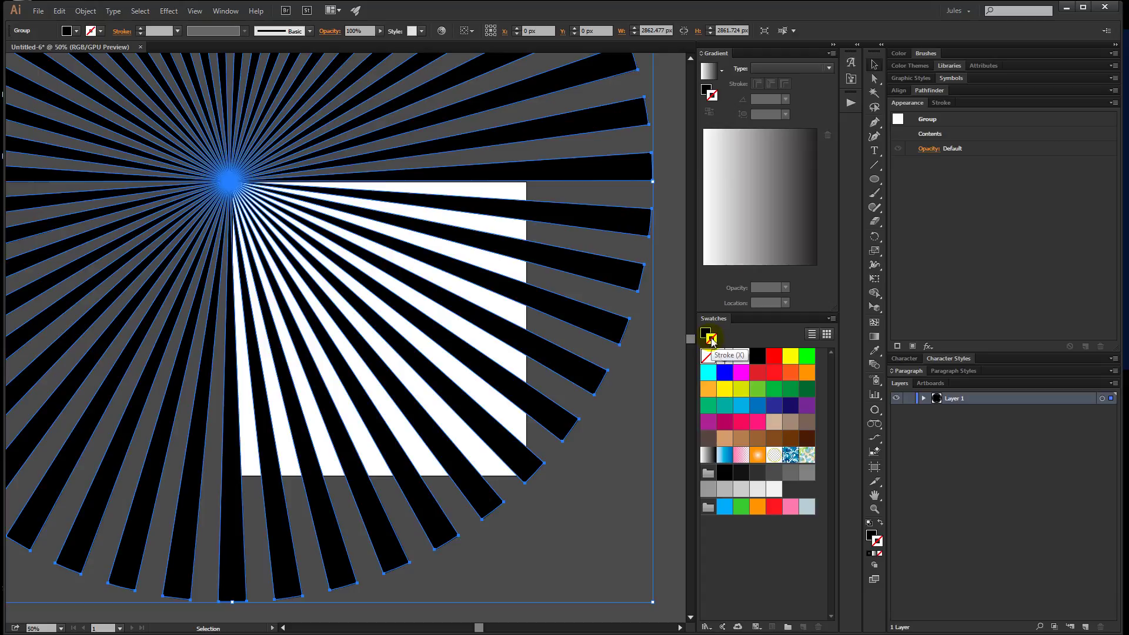
left_click(707, 335)
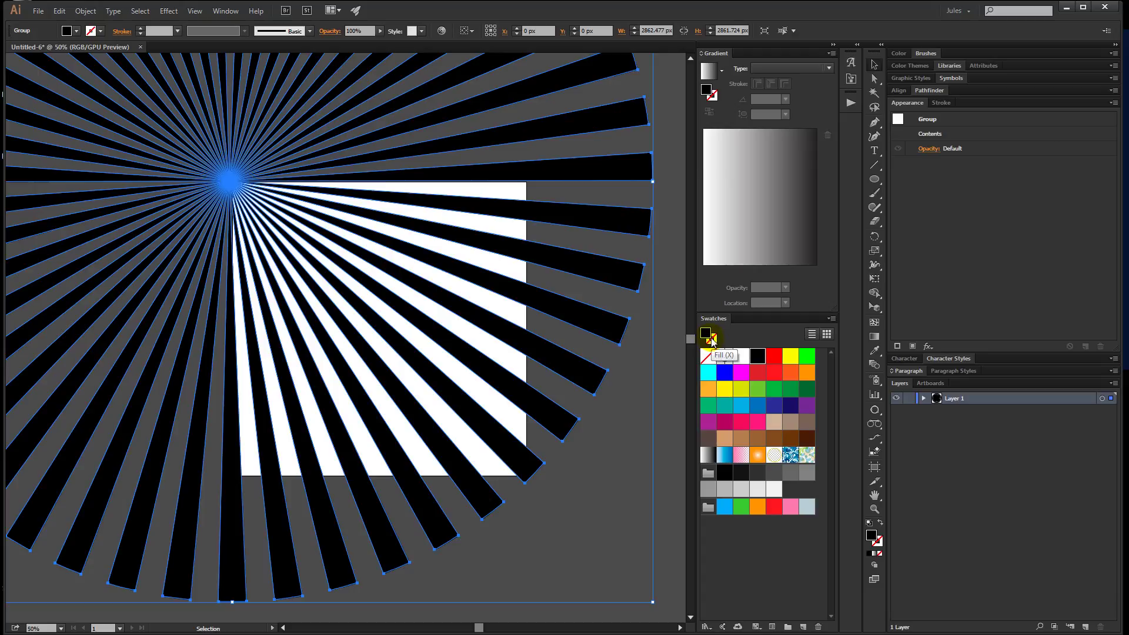
left_click(776, 375)
left_click(753, 405)
left_click(740, 407)
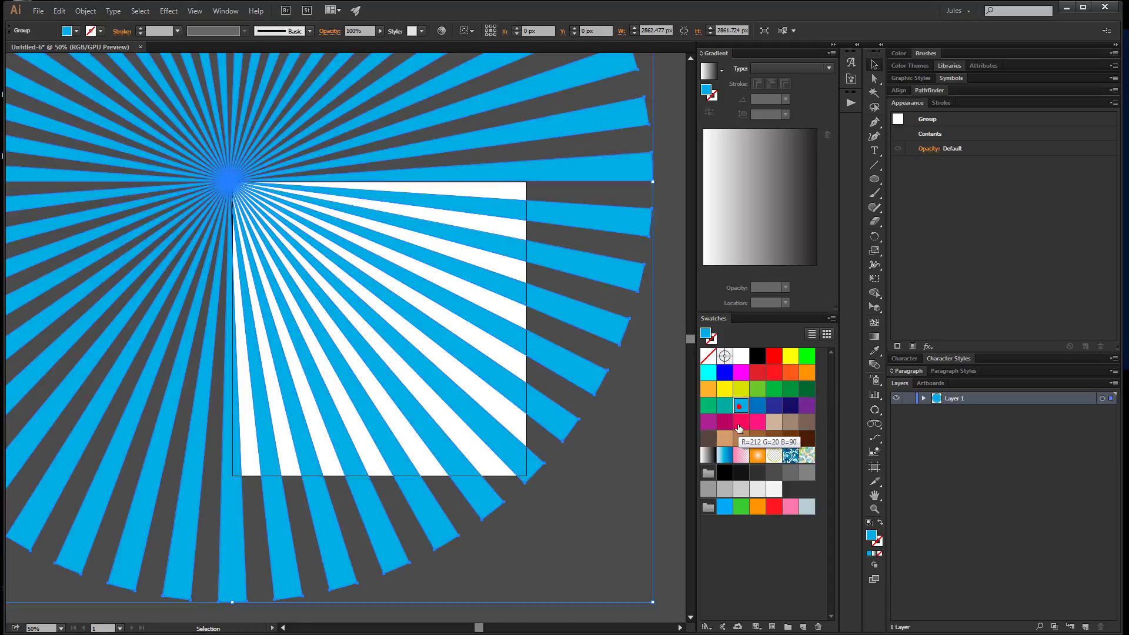
left_click(759, 422)
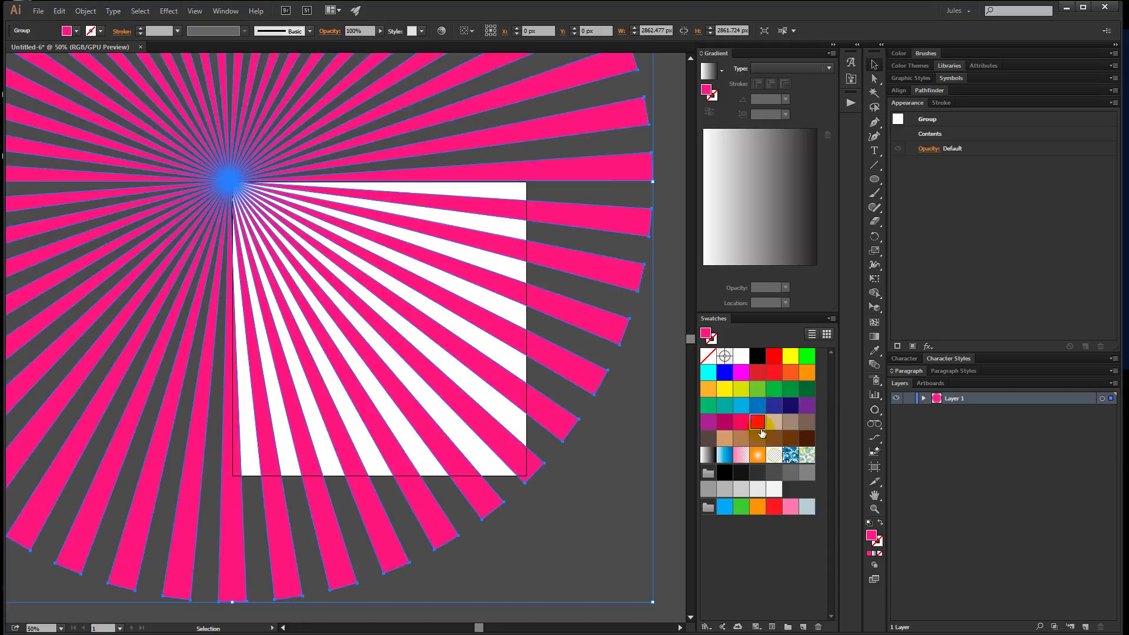
- Give the rays the reversed Orchid gradient with tan on both stops, fading transparent at the left
left_click(741, 457)
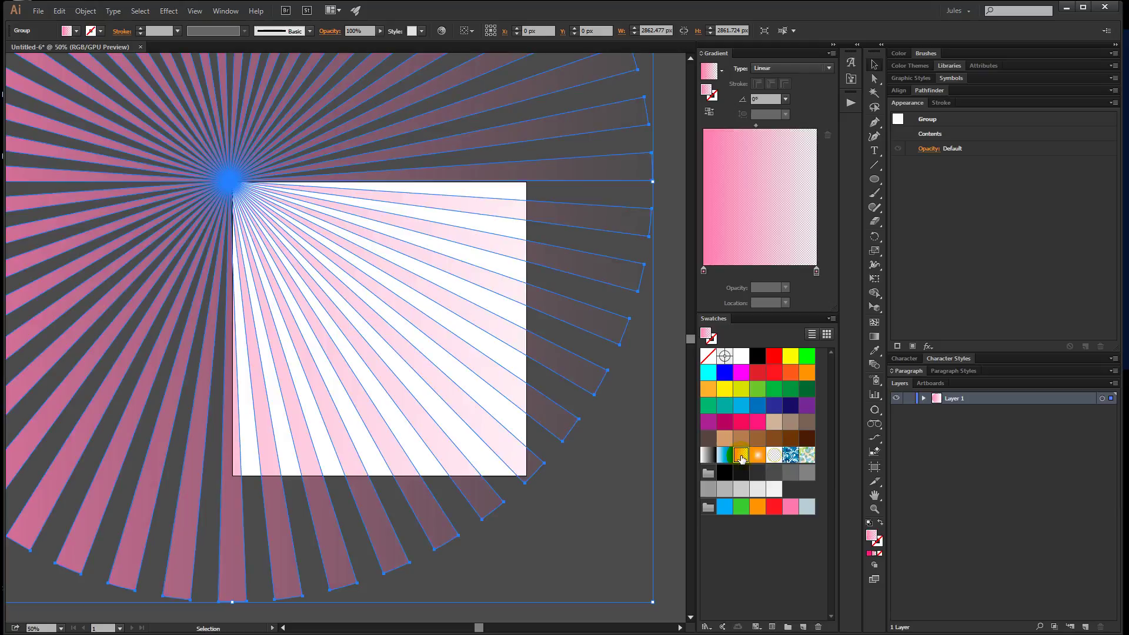
left_click(709, 115)
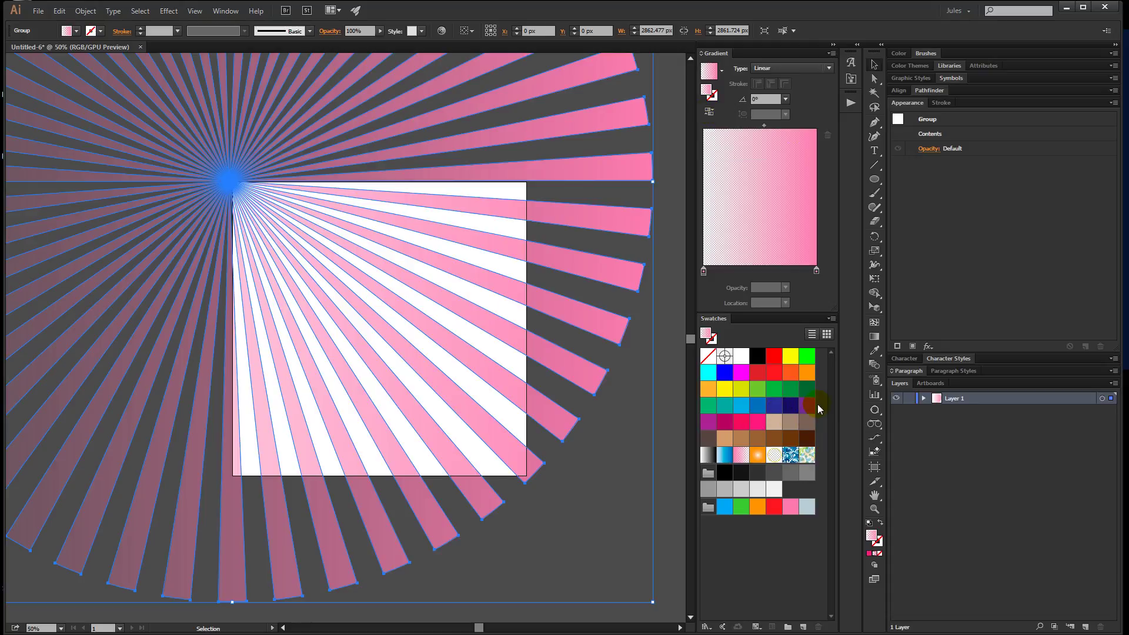
left_click(774, 423)
left_click_drag(774, 423, 816, 273)
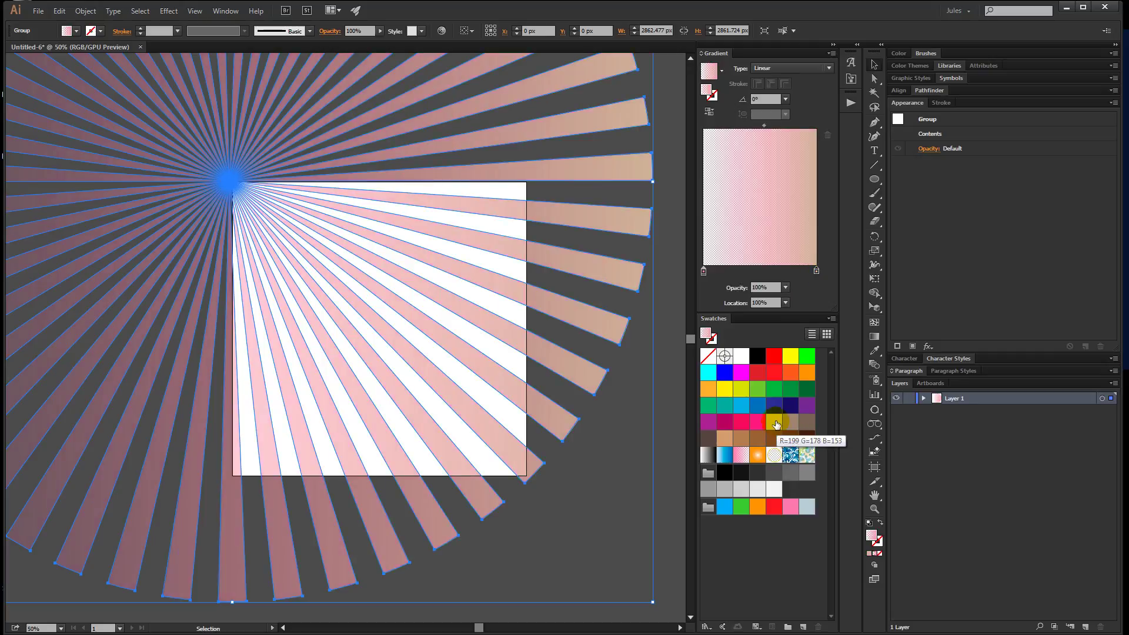
left_click_drag(774, 423, 705, 272)
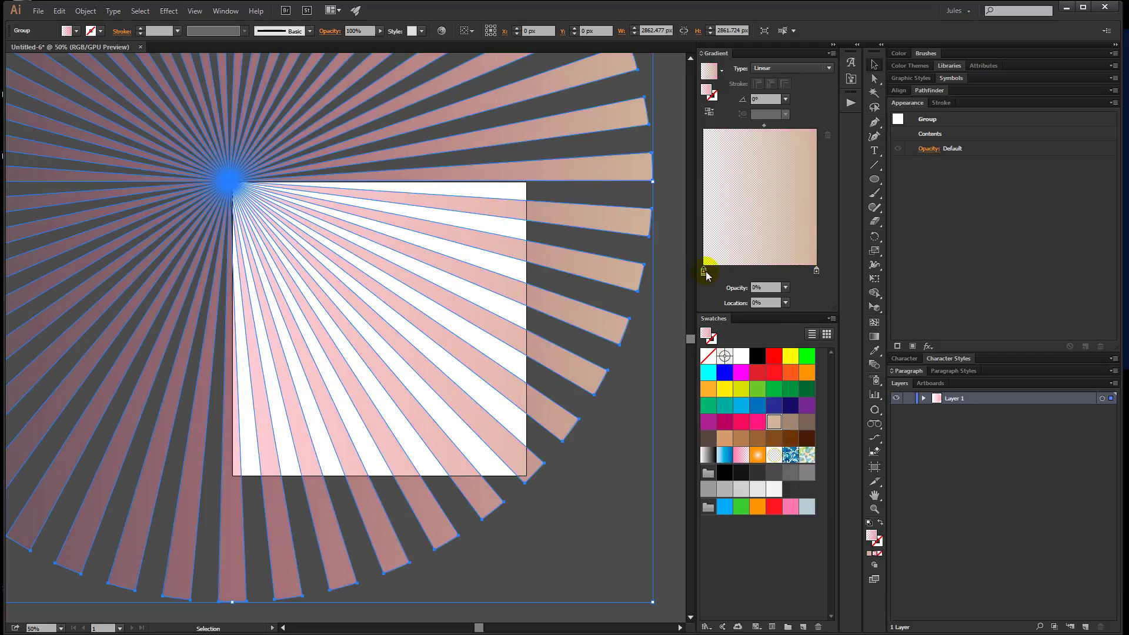
left_click(670, 475)
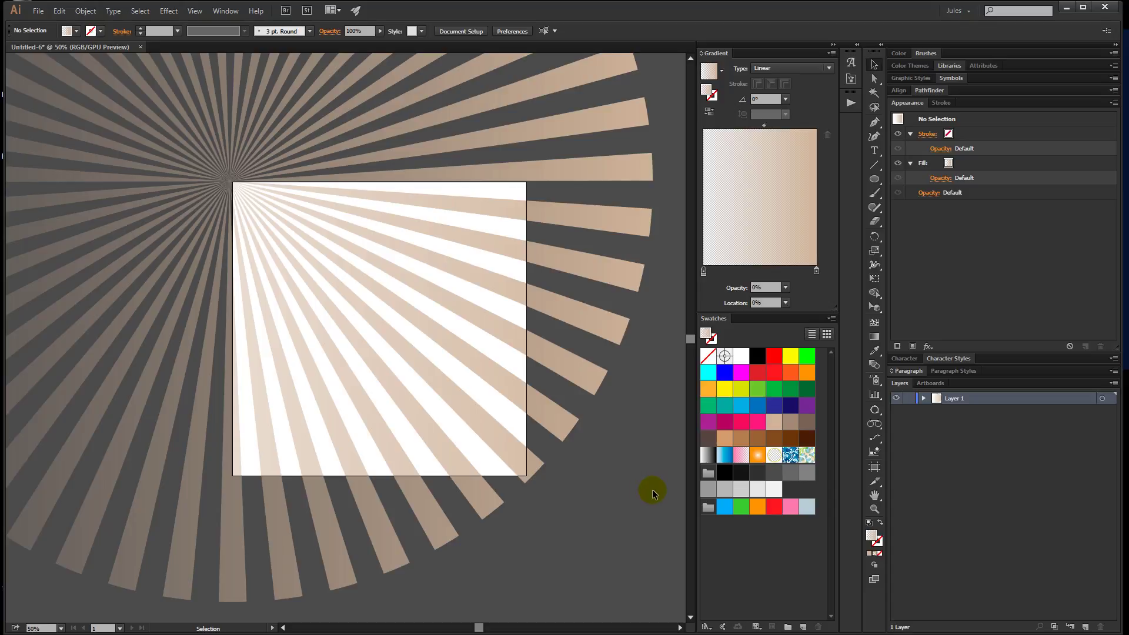
- Draw a rectangle from the artboard's top-left to bottom-right corner to cover it exactly
left_click(875, 180)
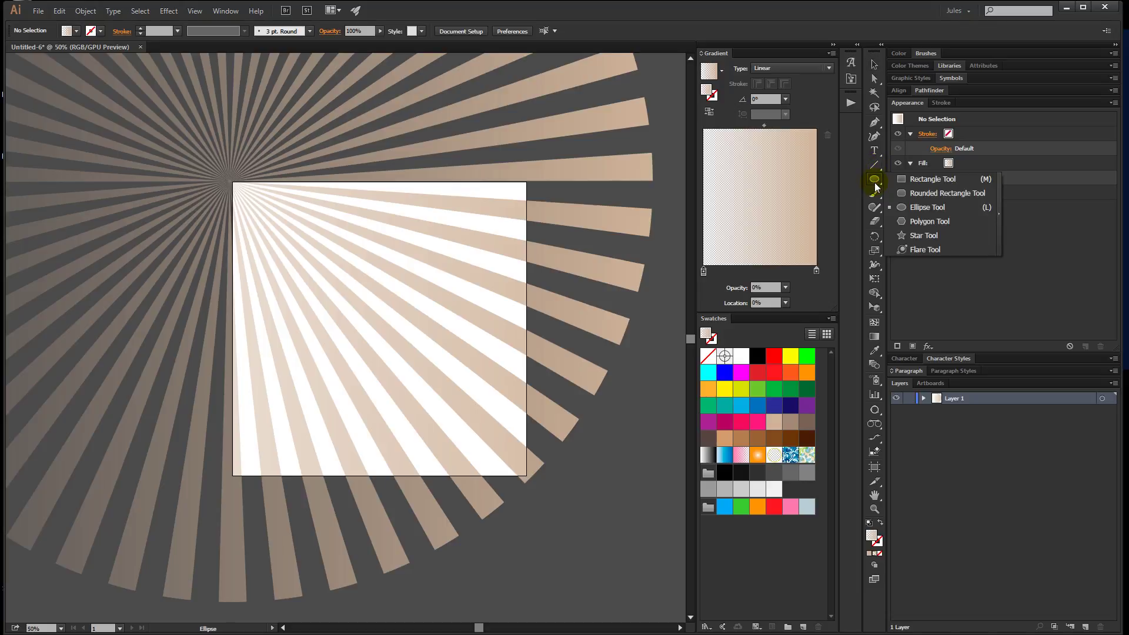
left_click(932, 180)
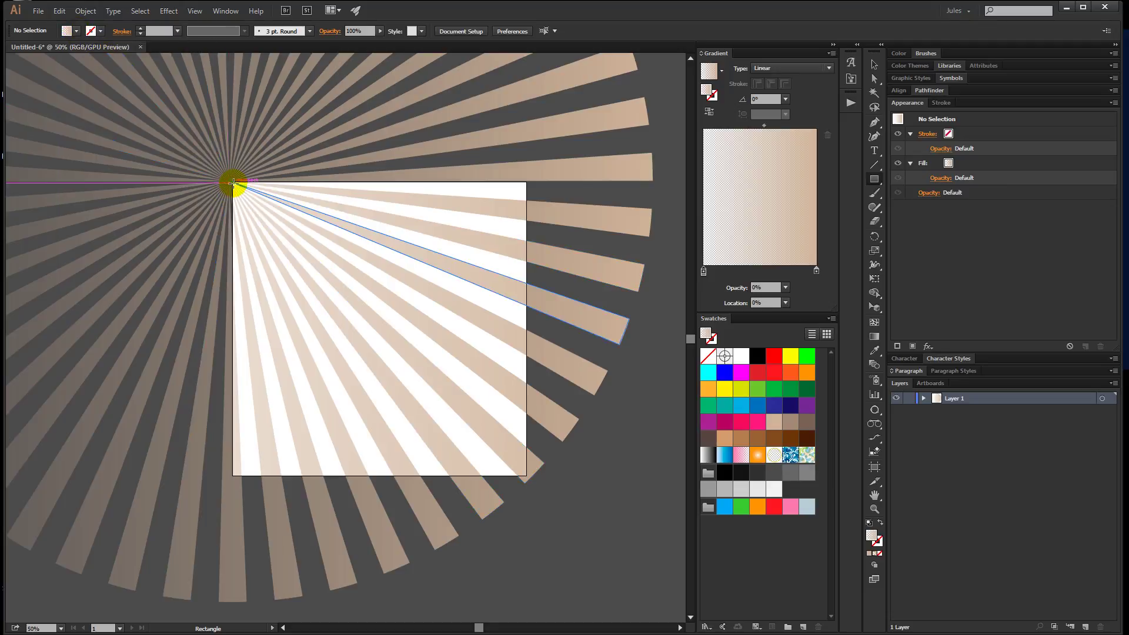
left_click_drag(233, 182, 525, 478)
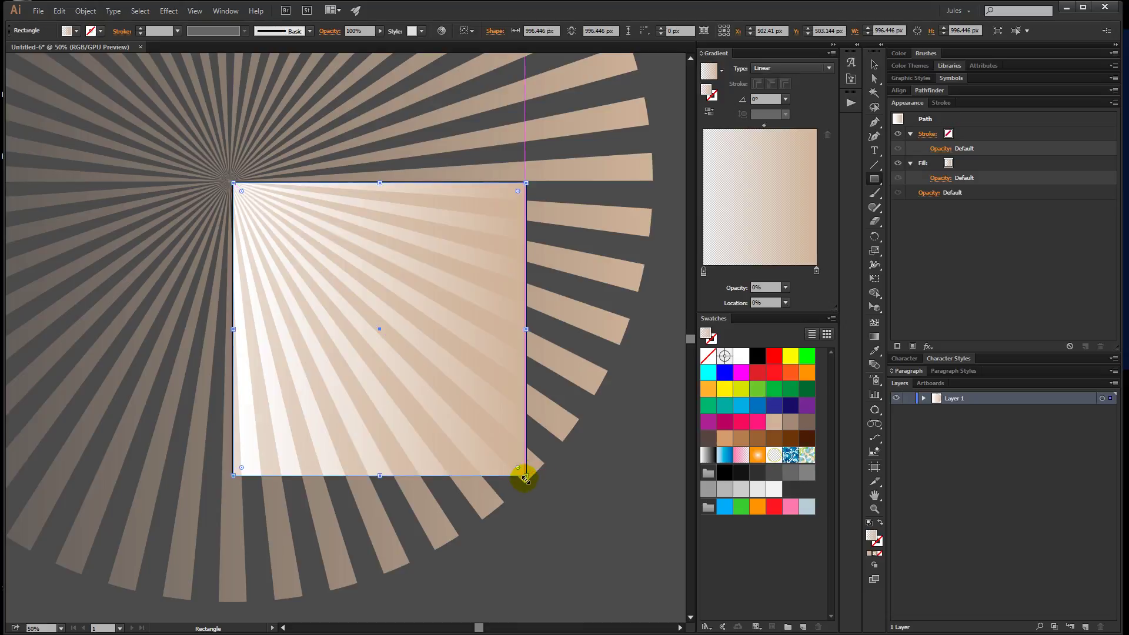
- Select all and check the new rectangle and ray group entries in Layer 1, then deselect
key("v")
key("ctrl+a")
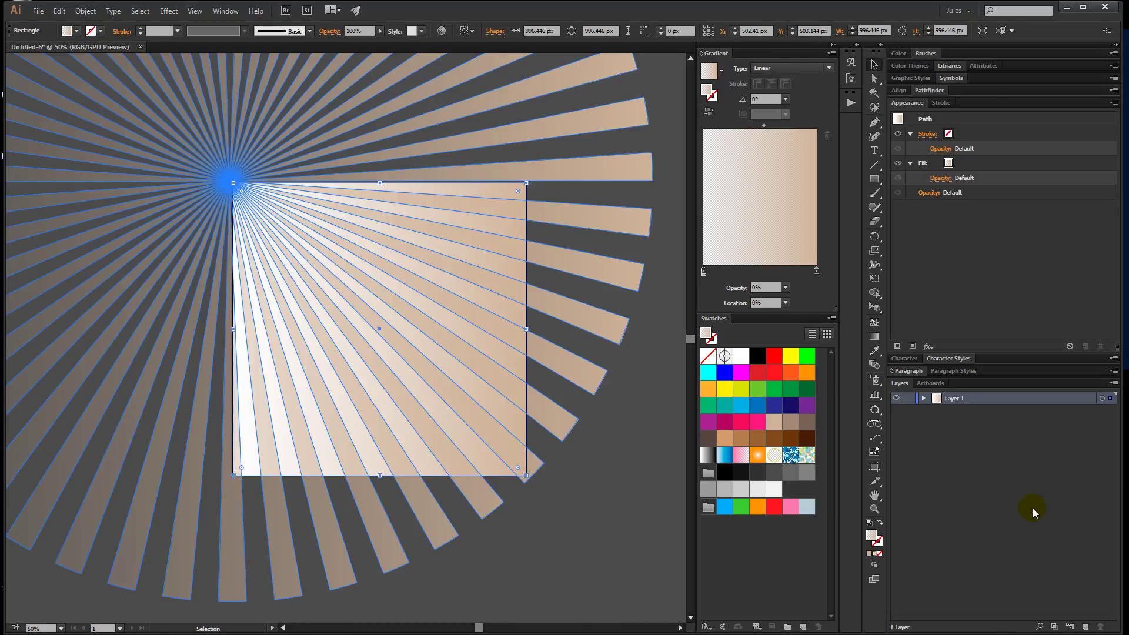
left_click(924, 398)
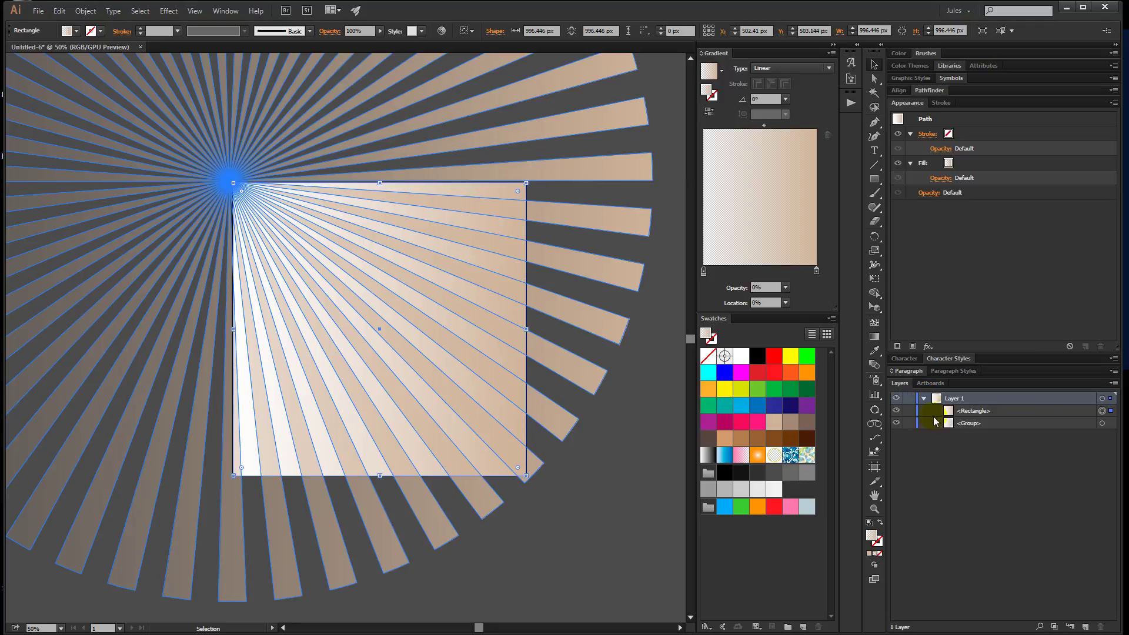
left_click(1042, 411)
left_click(1036, 424)
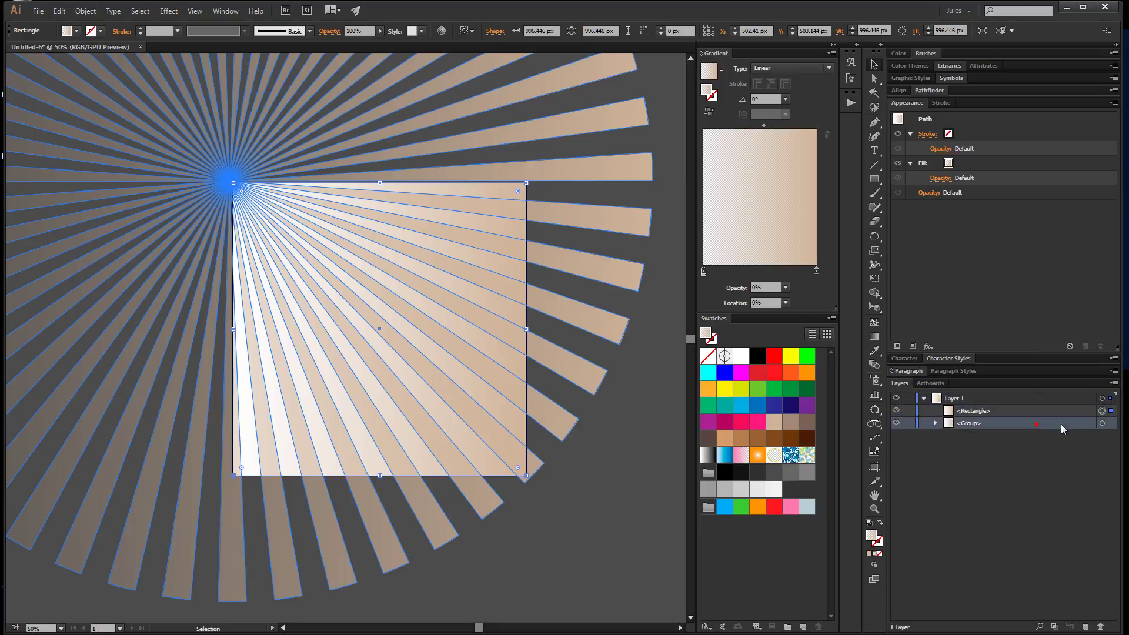
left_click(660, 473)
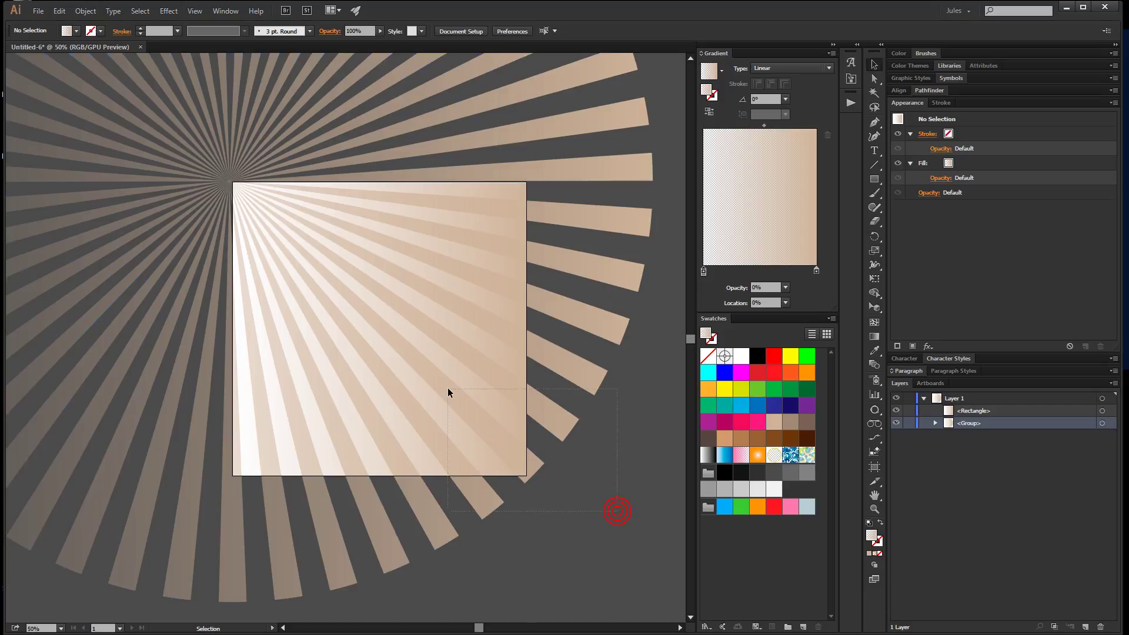
- Select the square and ray group and apply Object > Clipping Mask > Make
left_click_drag(617, 510, 447, 387)
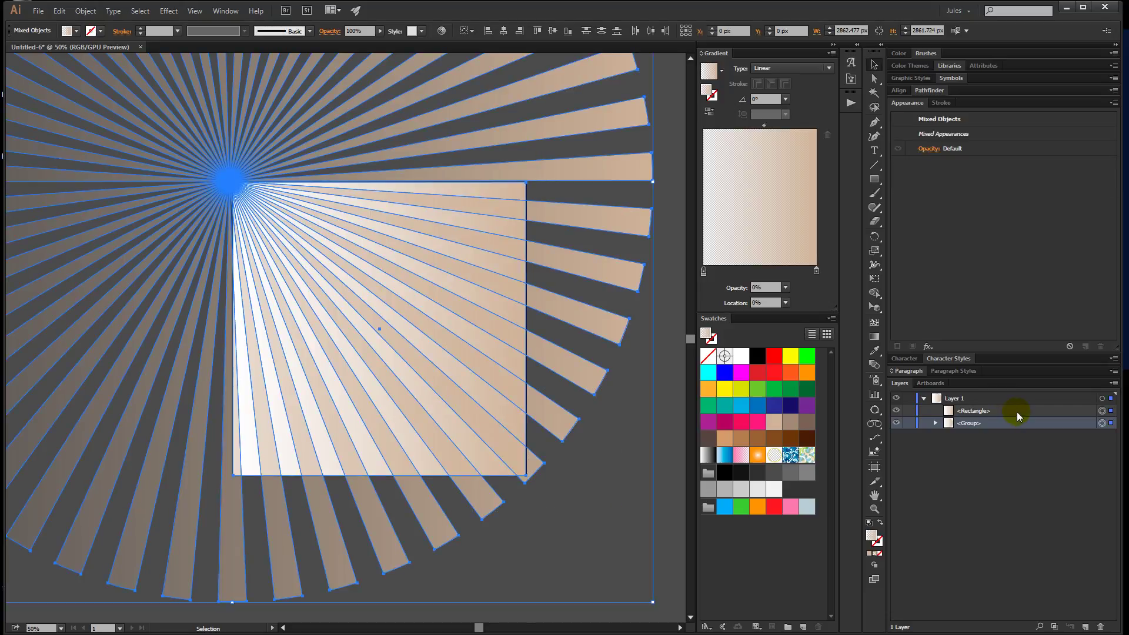
left_click(83, 12)
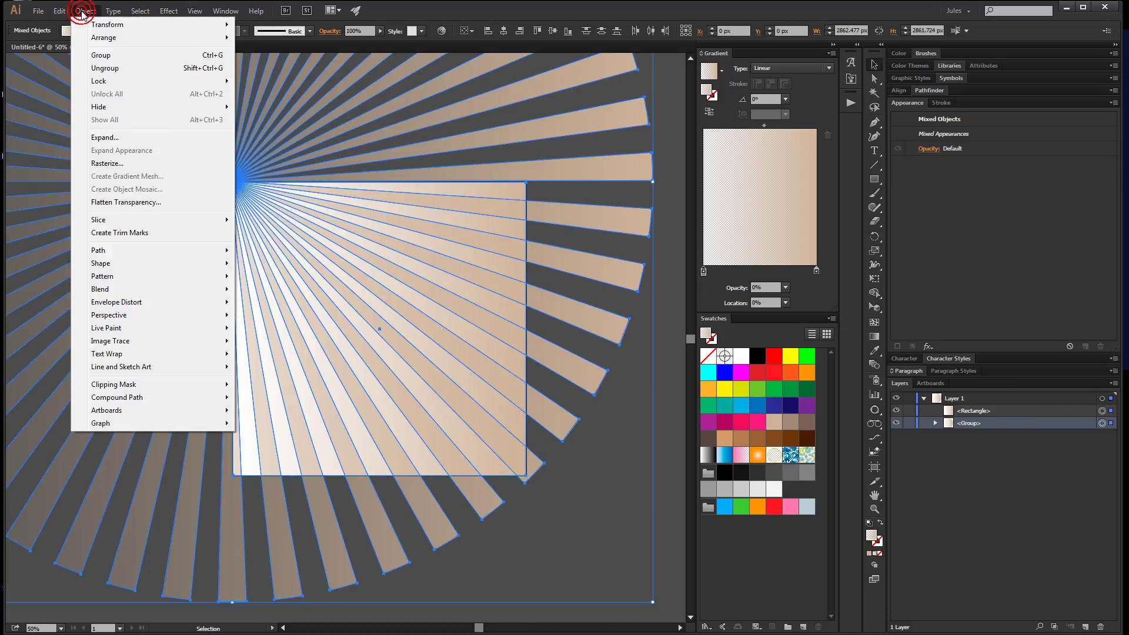
mouse_move(171, 385)
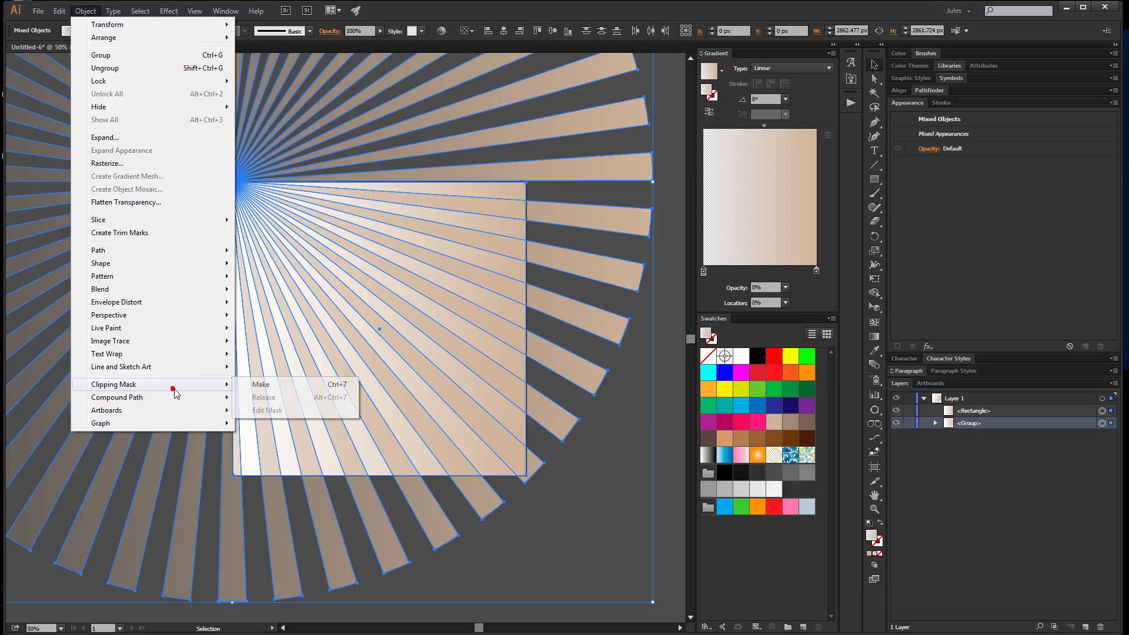
left_click(262, 385)
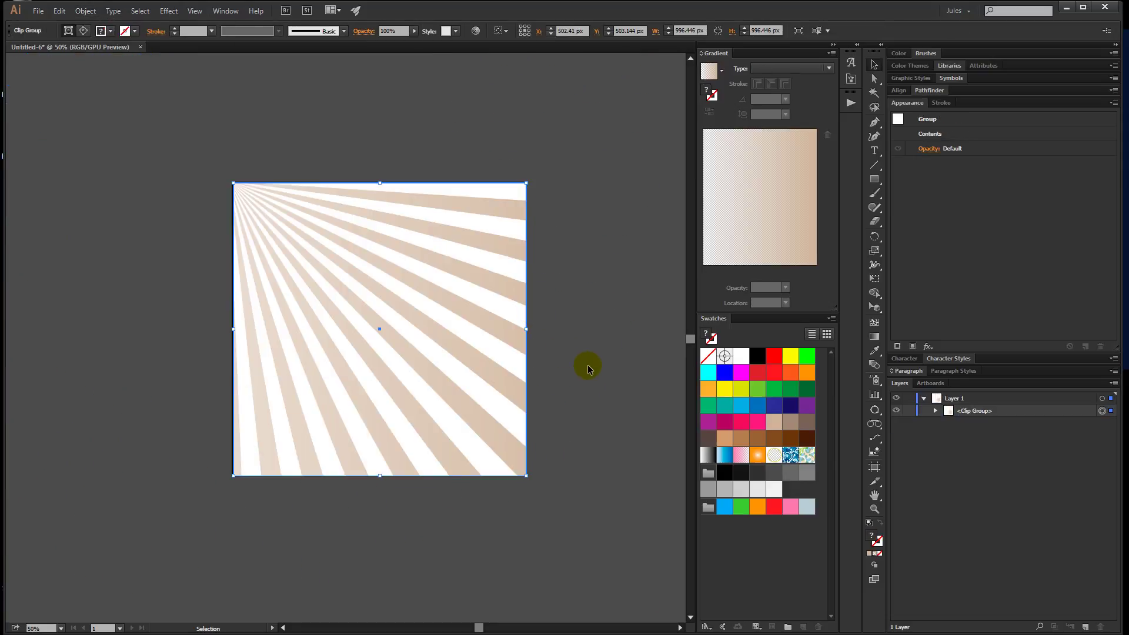
left_click(587, 366)
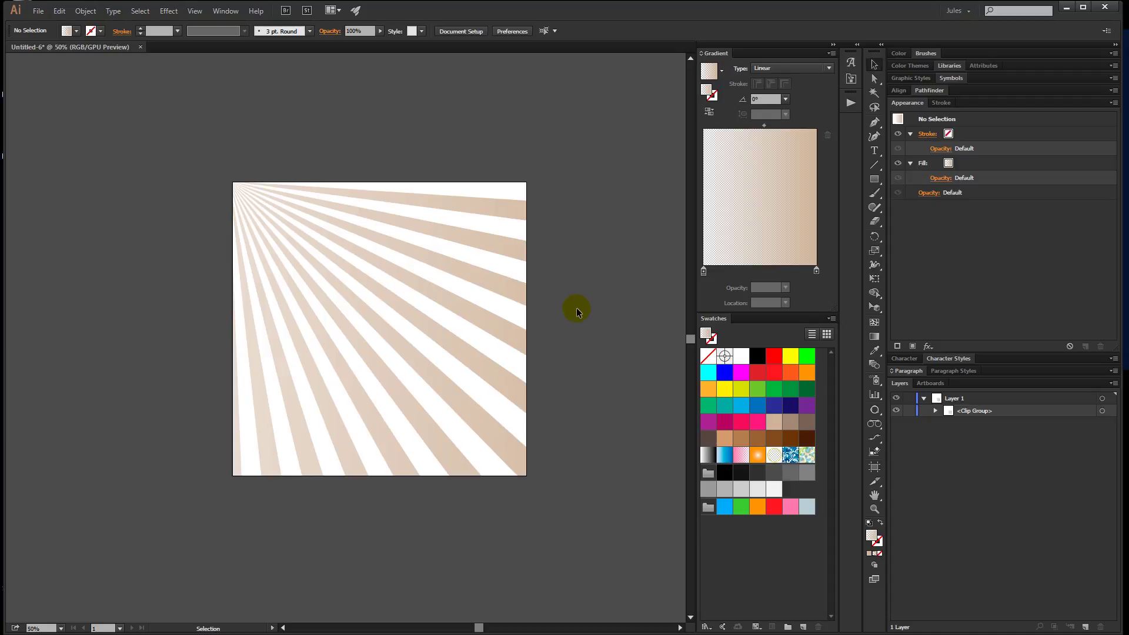
- Fill the Clip Group's <Rectangle> with brown (R=153 G=134 B=117), then target the ray <Group>
left_click(935, 410)
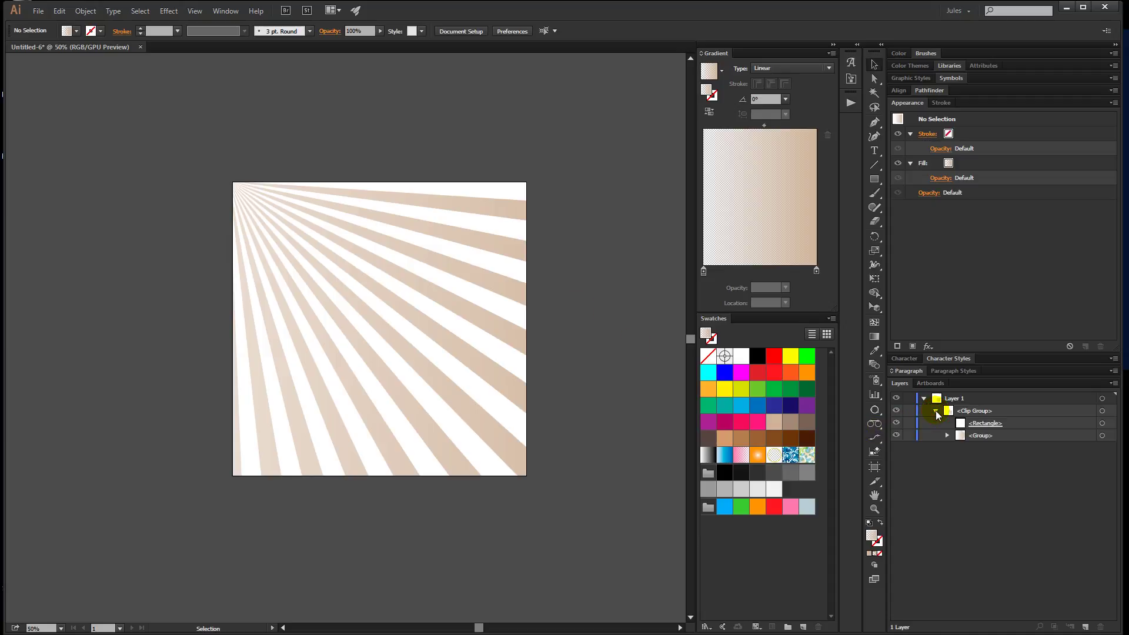
left_click(1101, 424)
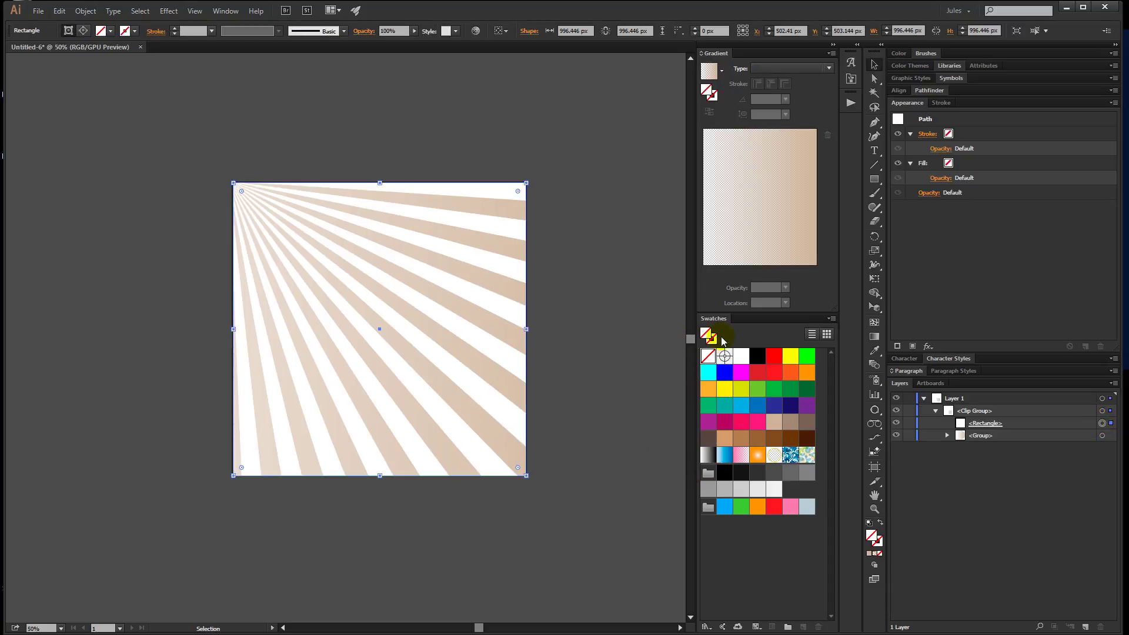
left_click(791, 422)
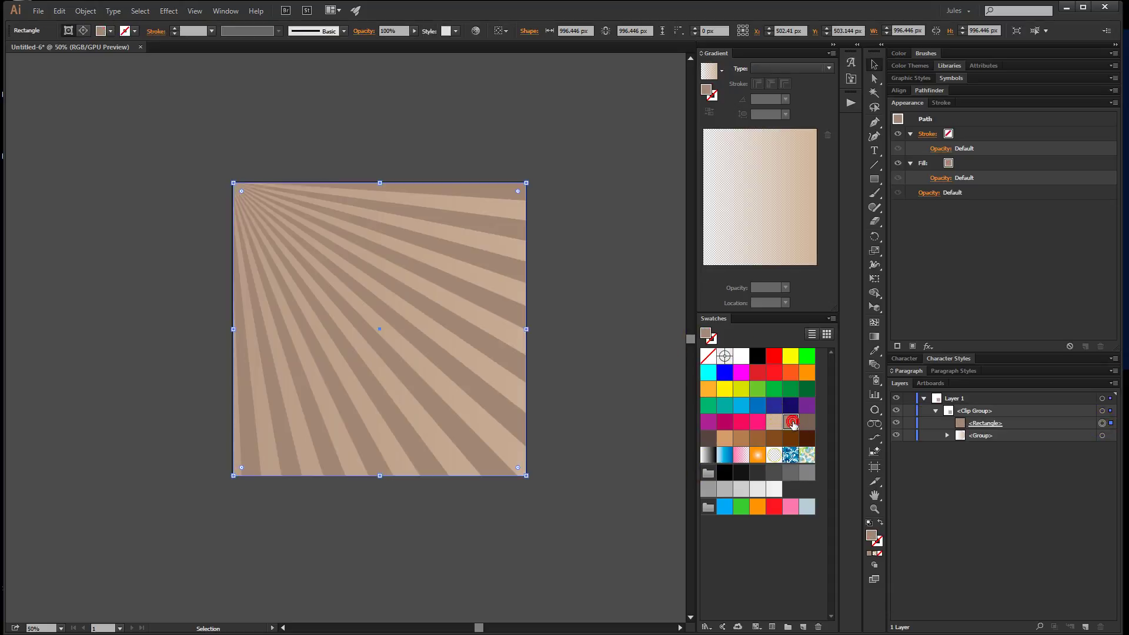
left_click(1102, 436)
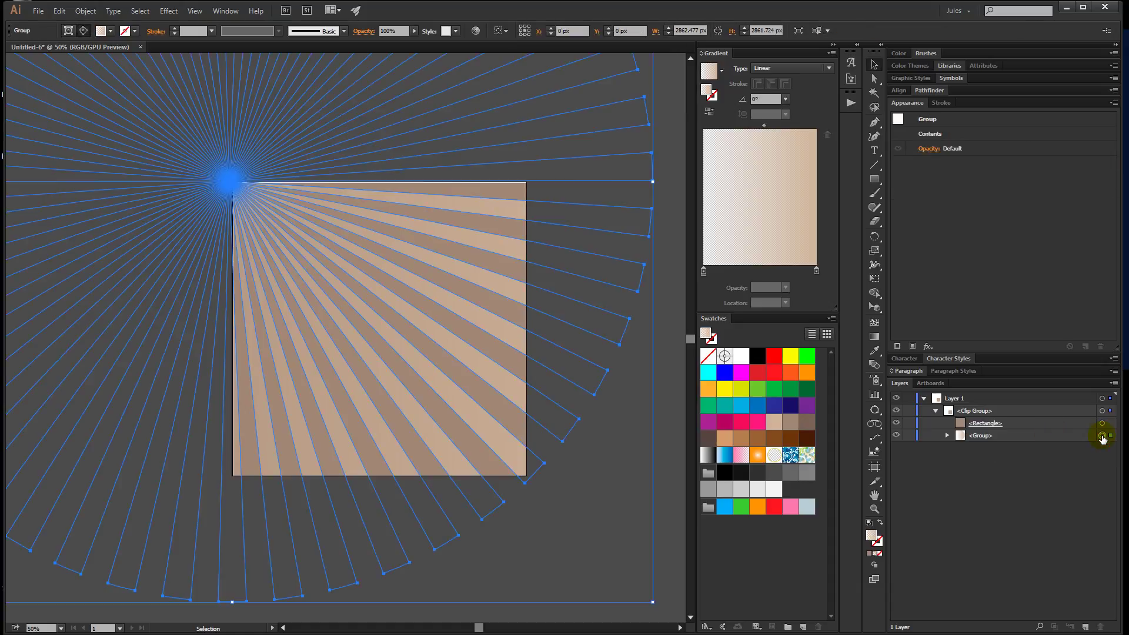
- Angle the rays' gradient at -44.6° from the burst centre toward lower right and reverse it
left_click(875, 337)
left_click(875, 337)
left_click_drag(238, 187, 476, 427)
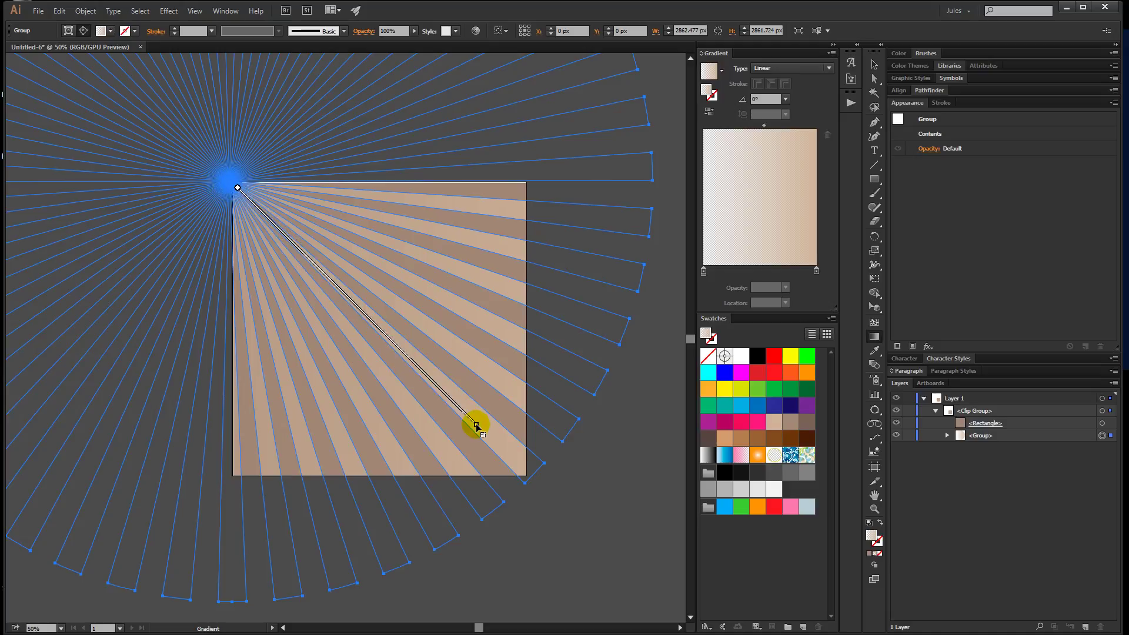
left_click_drag(476, 425, 476, 425)
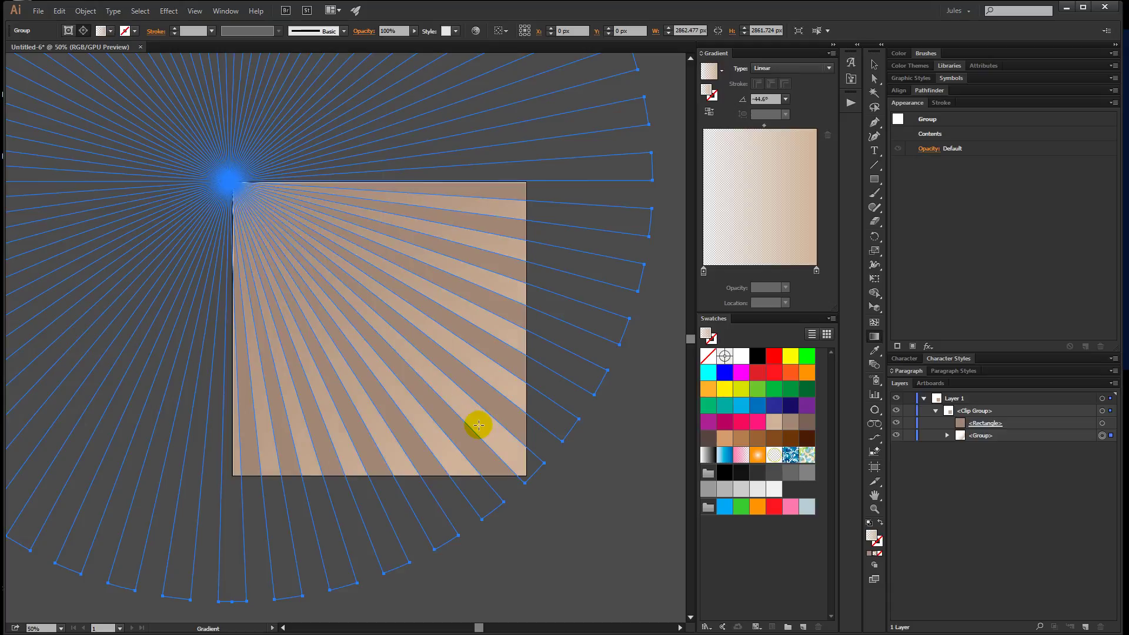
key("v")
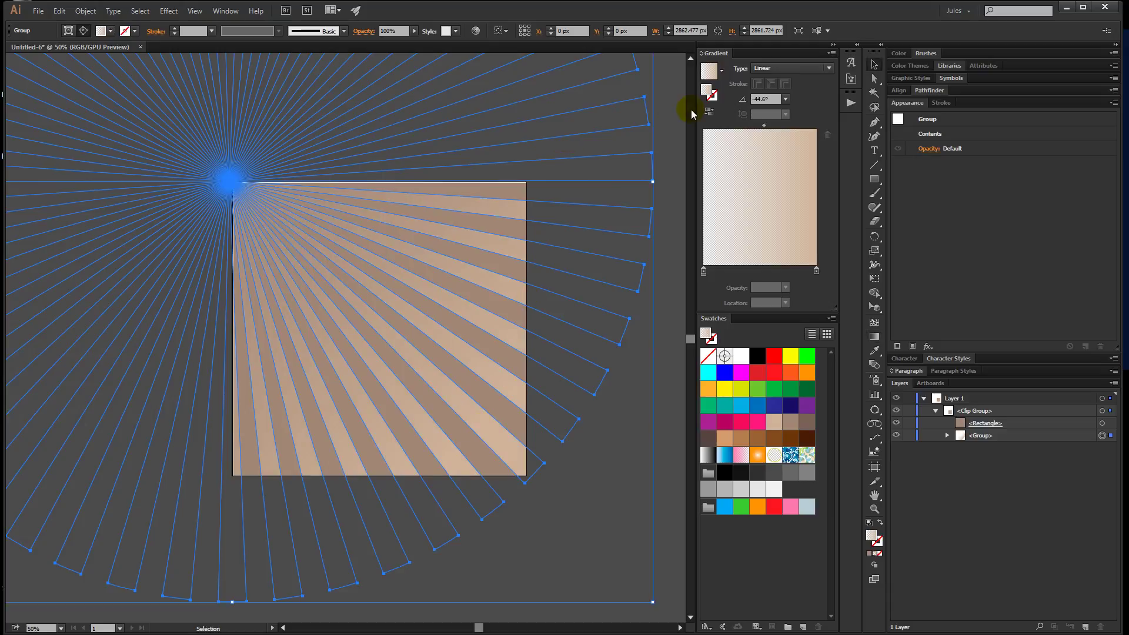
left_click(709, 112)
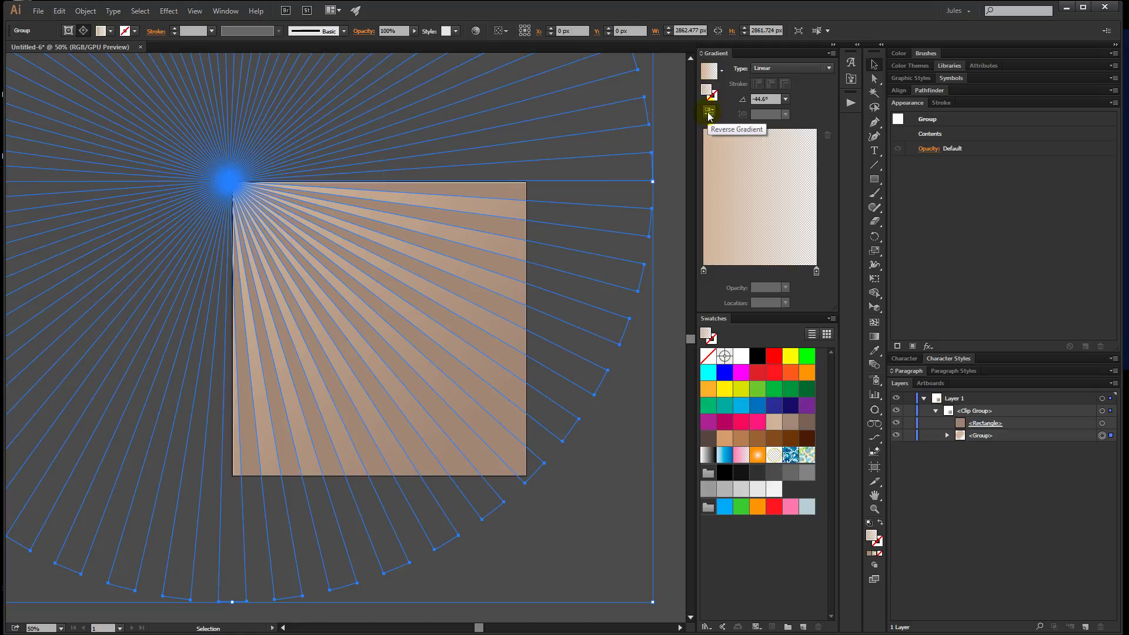
left_click(671, 252)
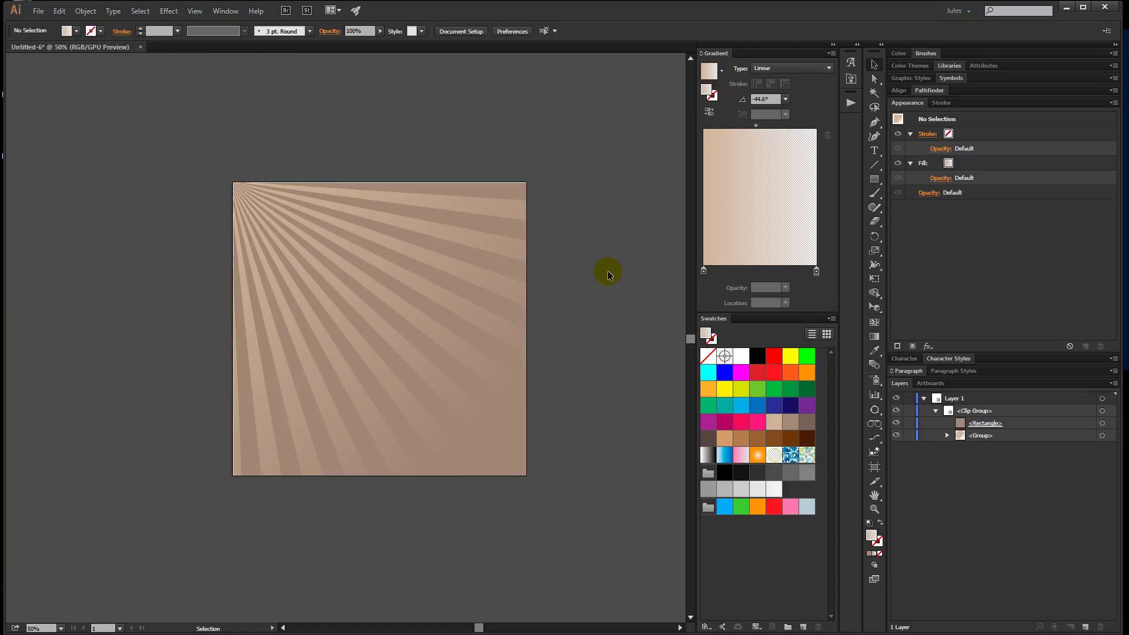
left_click(360, 312)
left_click(547, 438)
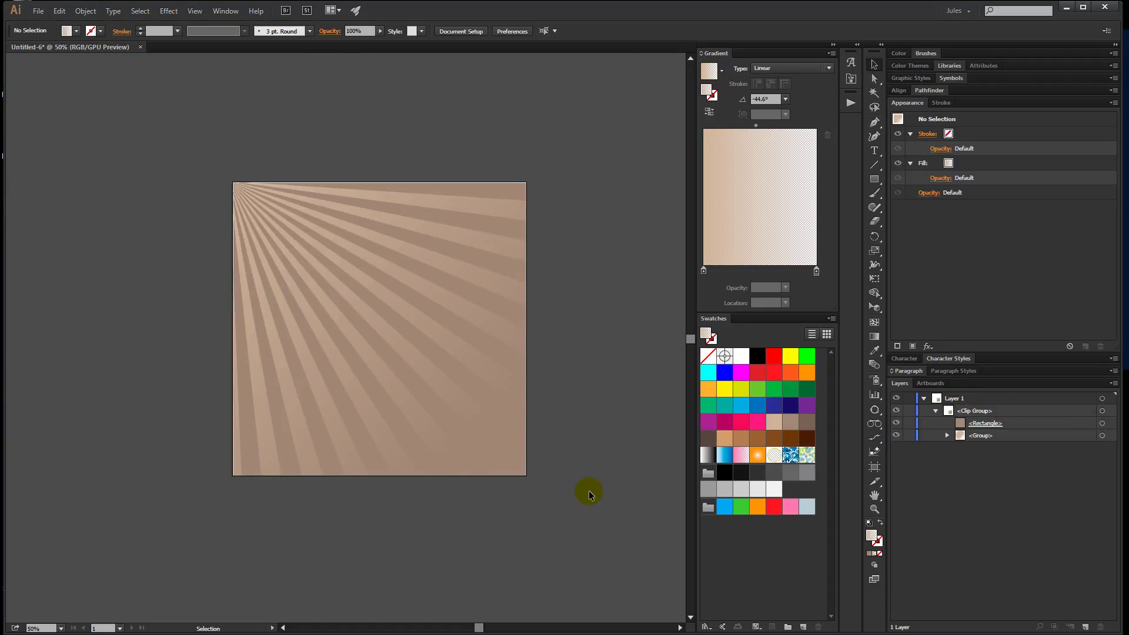